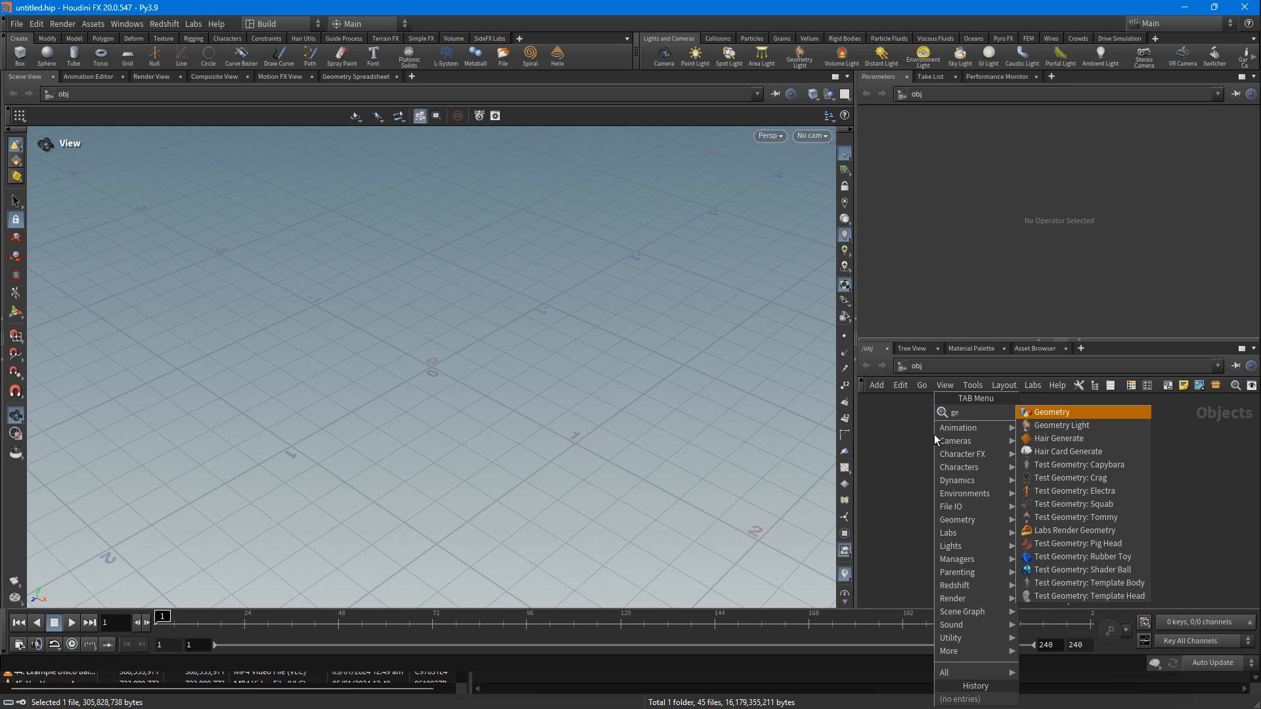
Create a Geometry object at object level and go inside it.
key("Return")
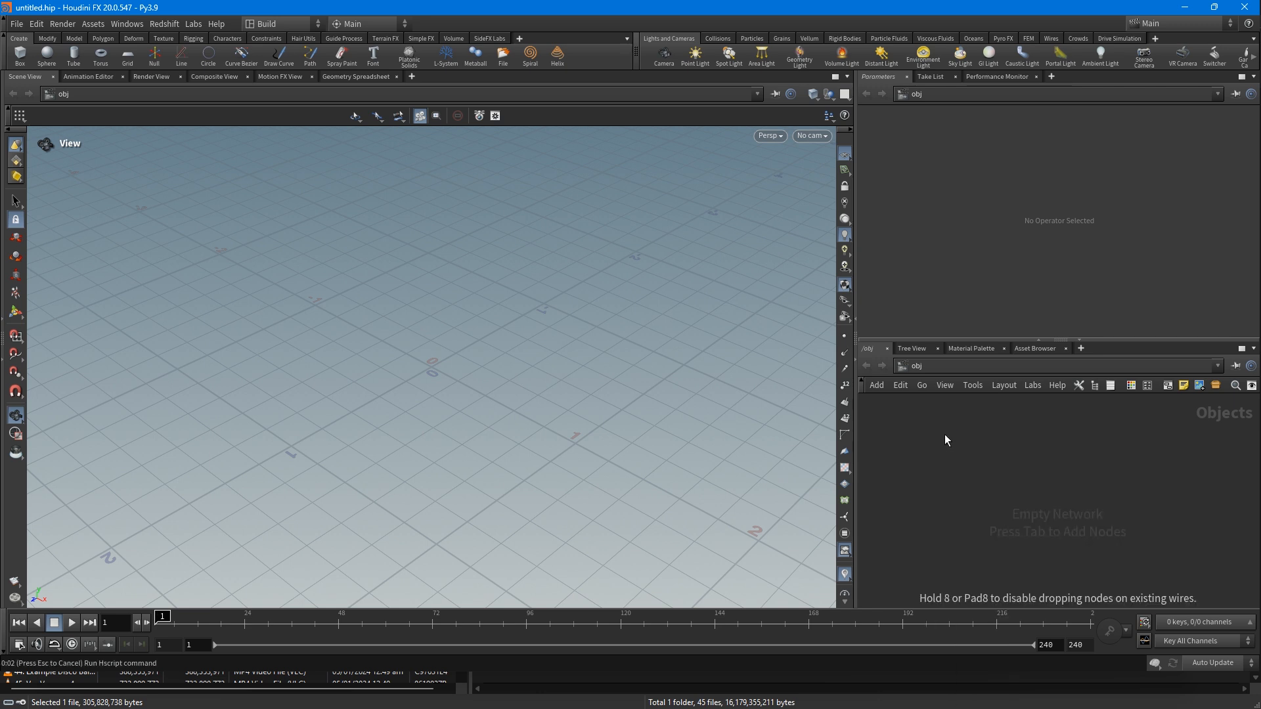
left_click(945, 435)
double_click(946, 436)
Add a Sphere node to the empty geometry network.
key("Tab")
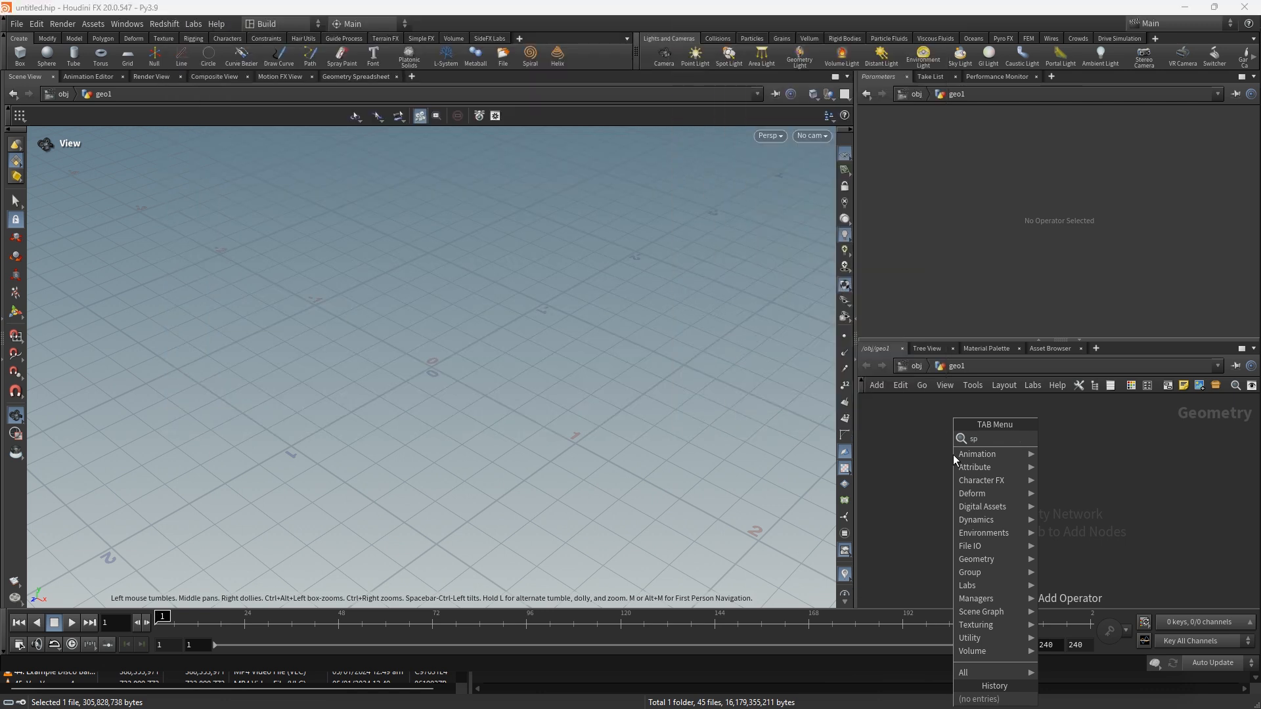
type("spe")
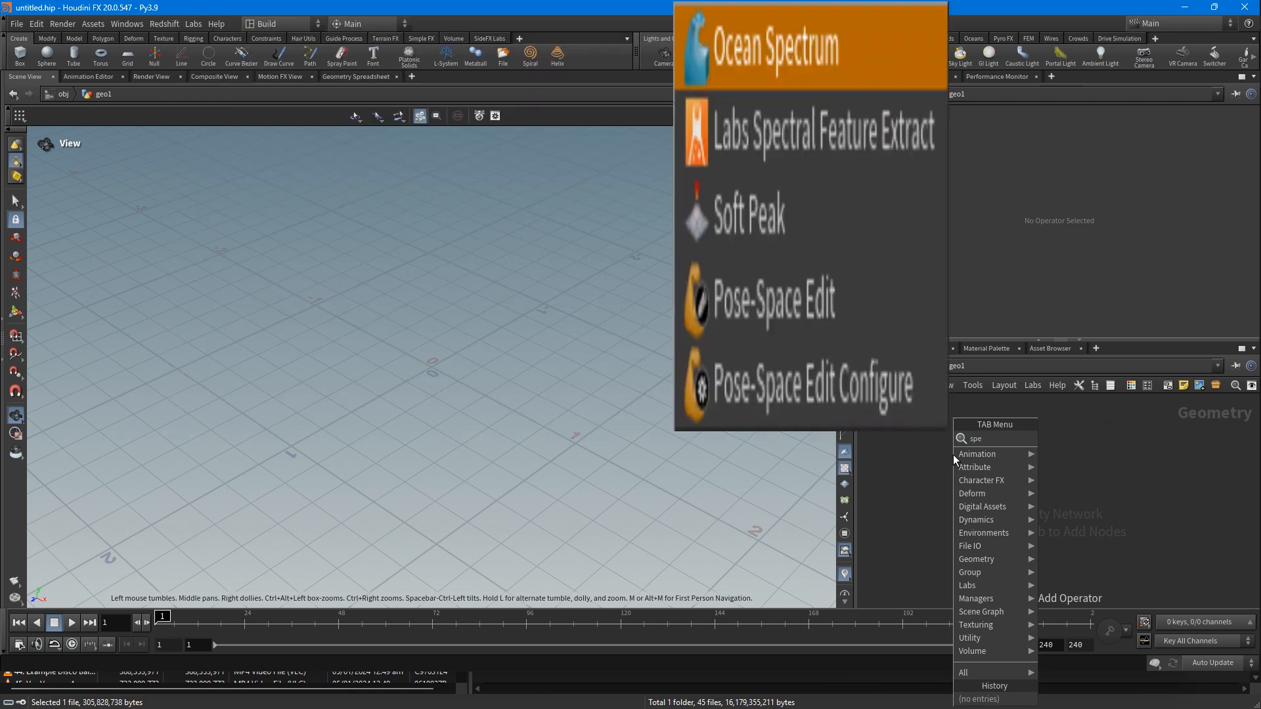
key("Return")
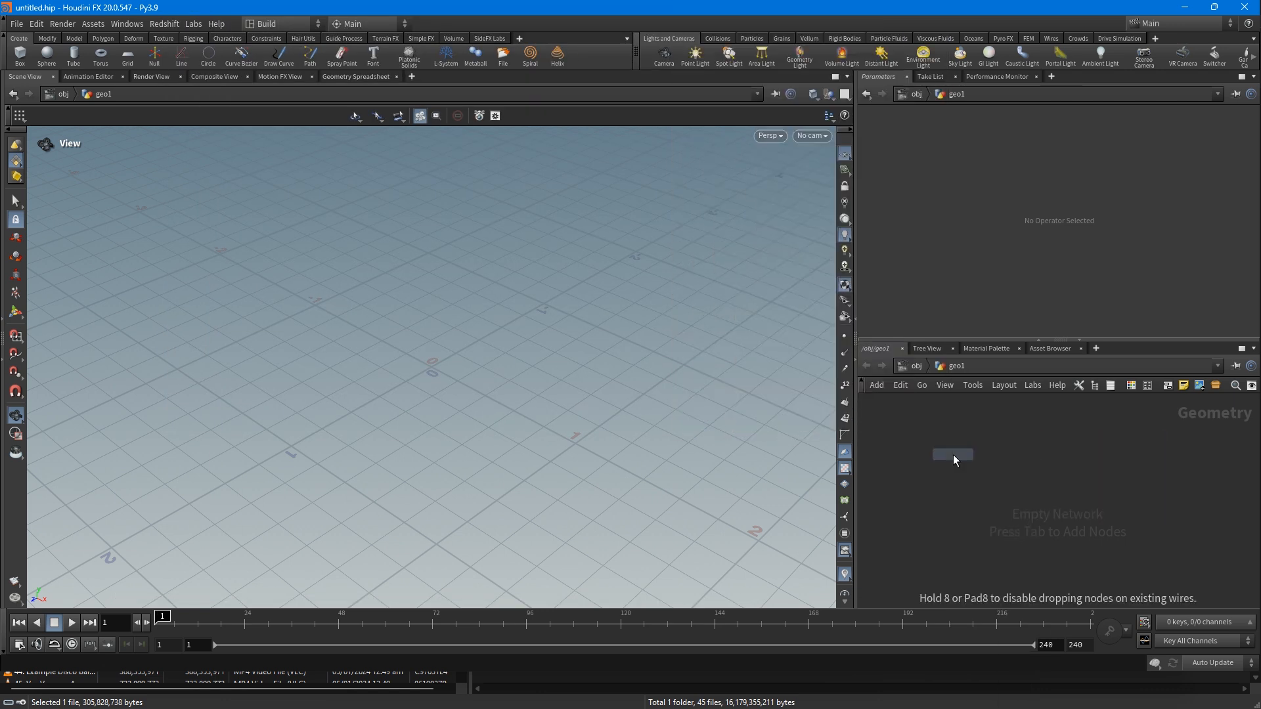
left_click(953, 455)
Add a Box node beside the sphere node in the network.
key("Tab")
mouse_move(1021, 456)
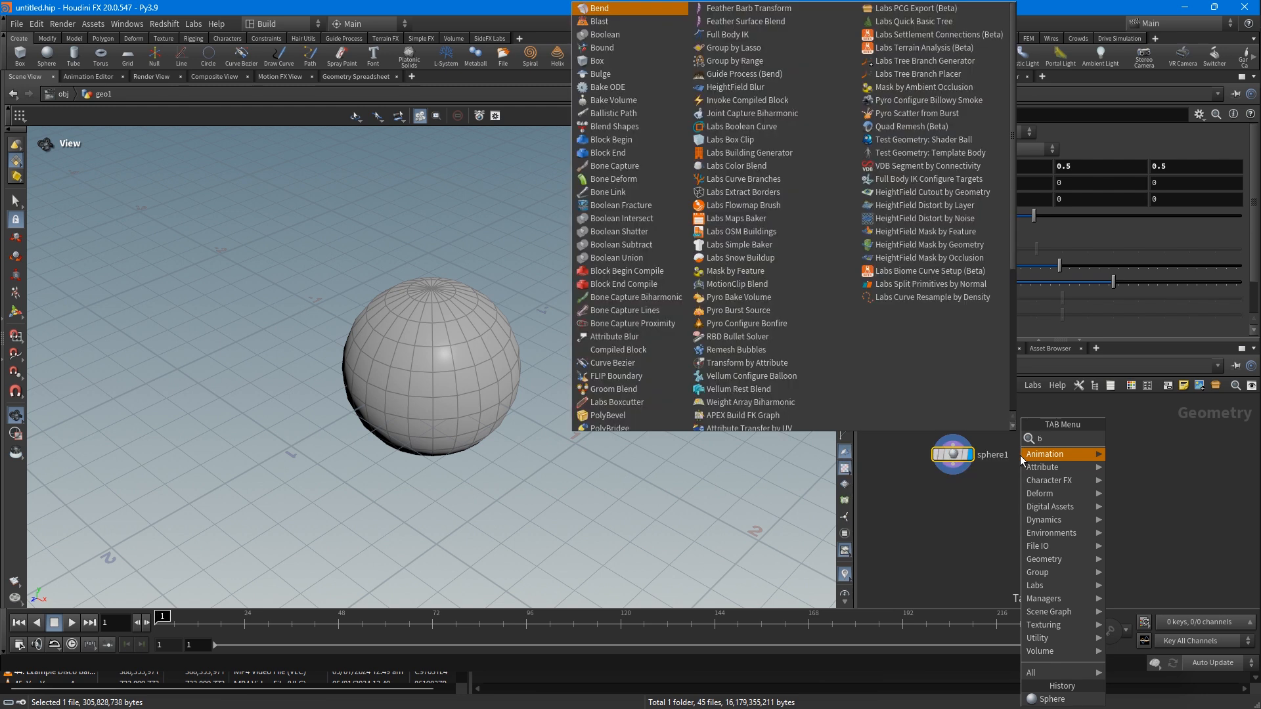
key("Escape")
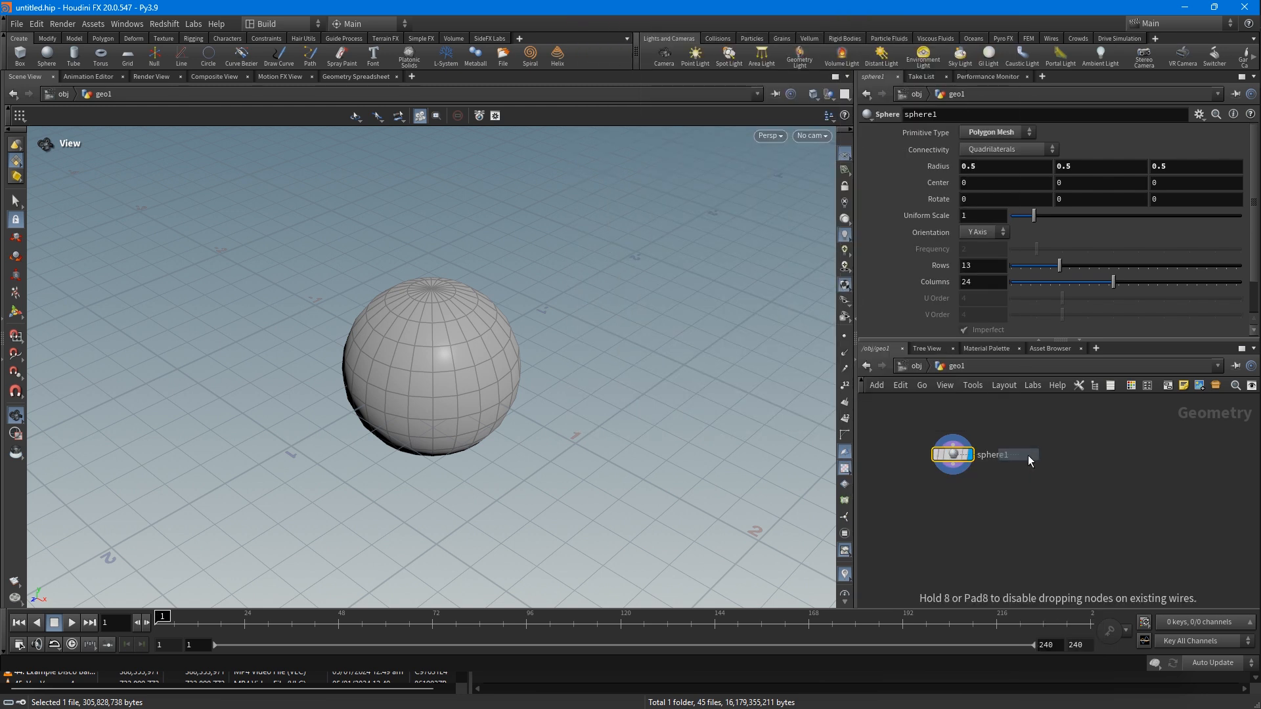
left_click(1054, 459)
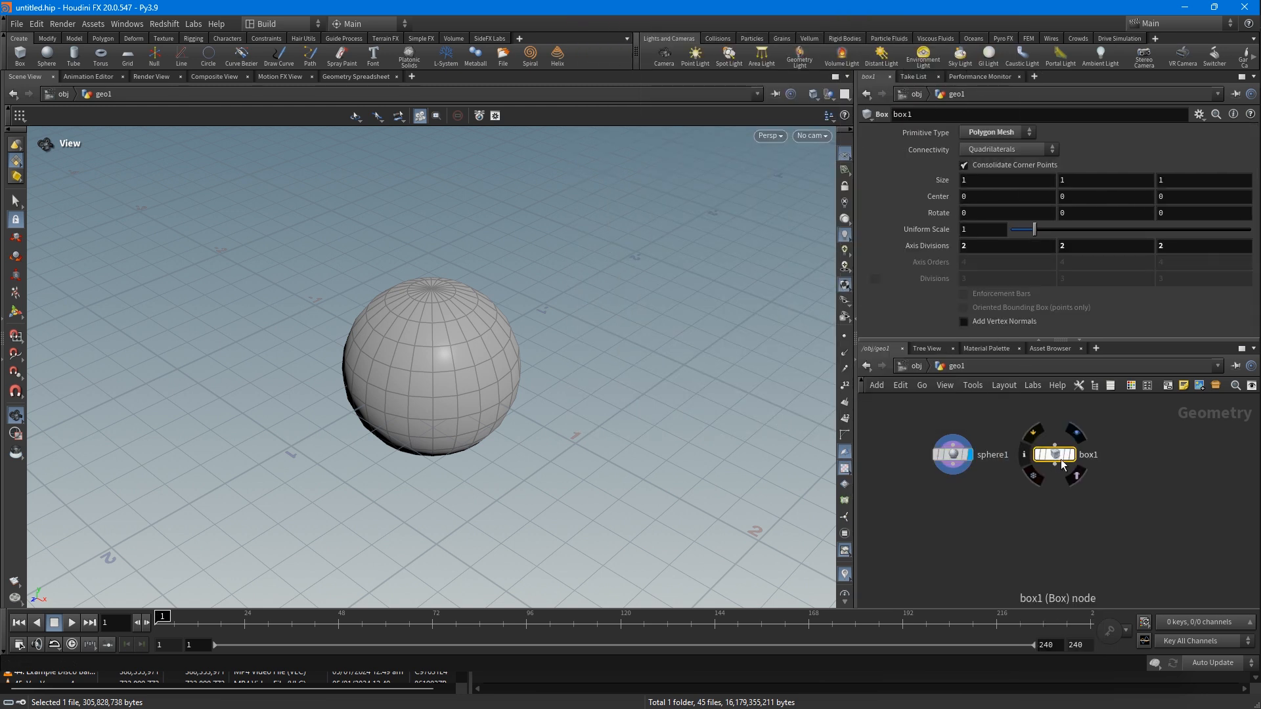
Display the box and use its viewport handles to shift its centre to about 1.59 in X and its X size to about 1.14.
left_click(1074, 433)
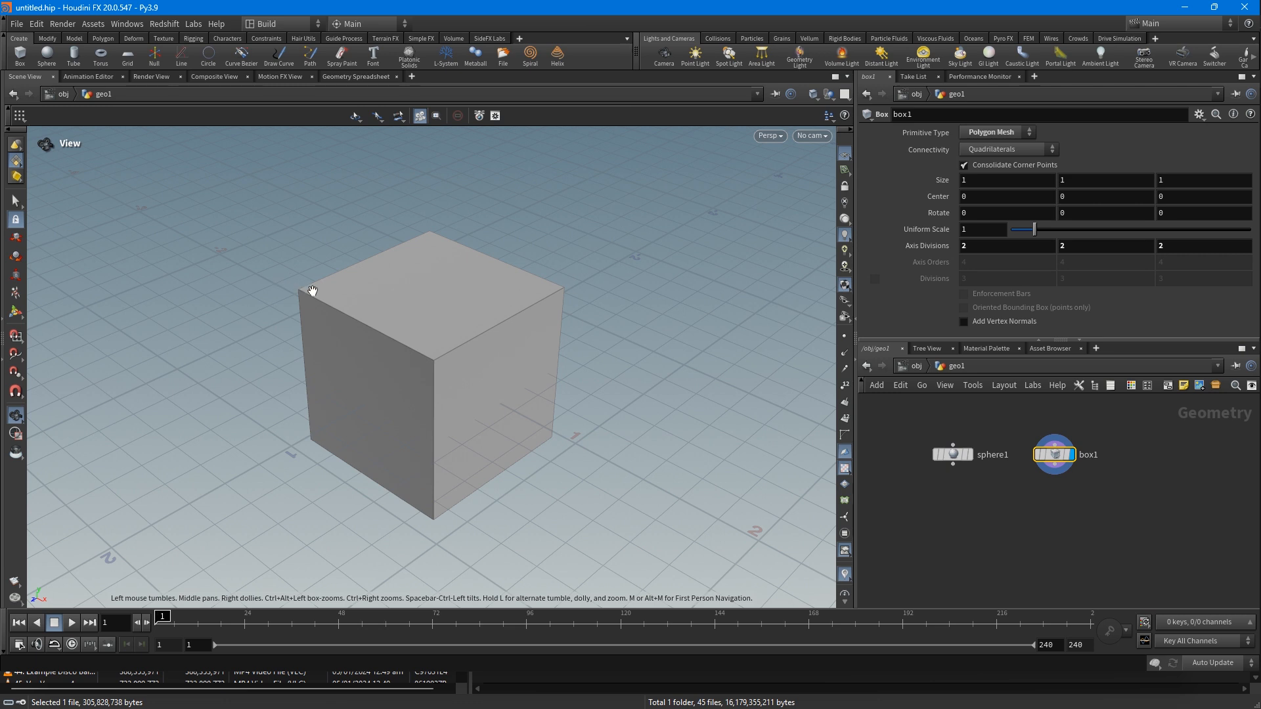
key("Return")
left_click_drag(501, 402, 743, 479)
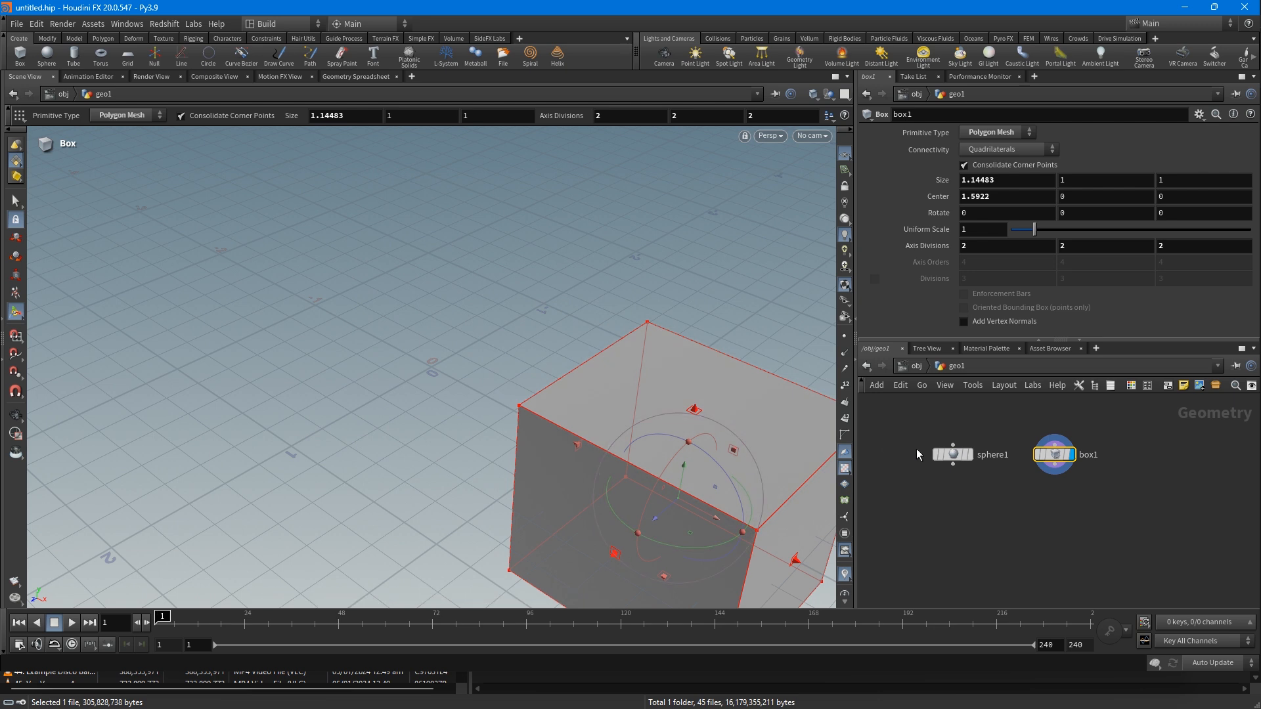
Display the sphere while the box stays selected, and examine the box's handles by switching between view and handle modes.
left_click(971, 454)
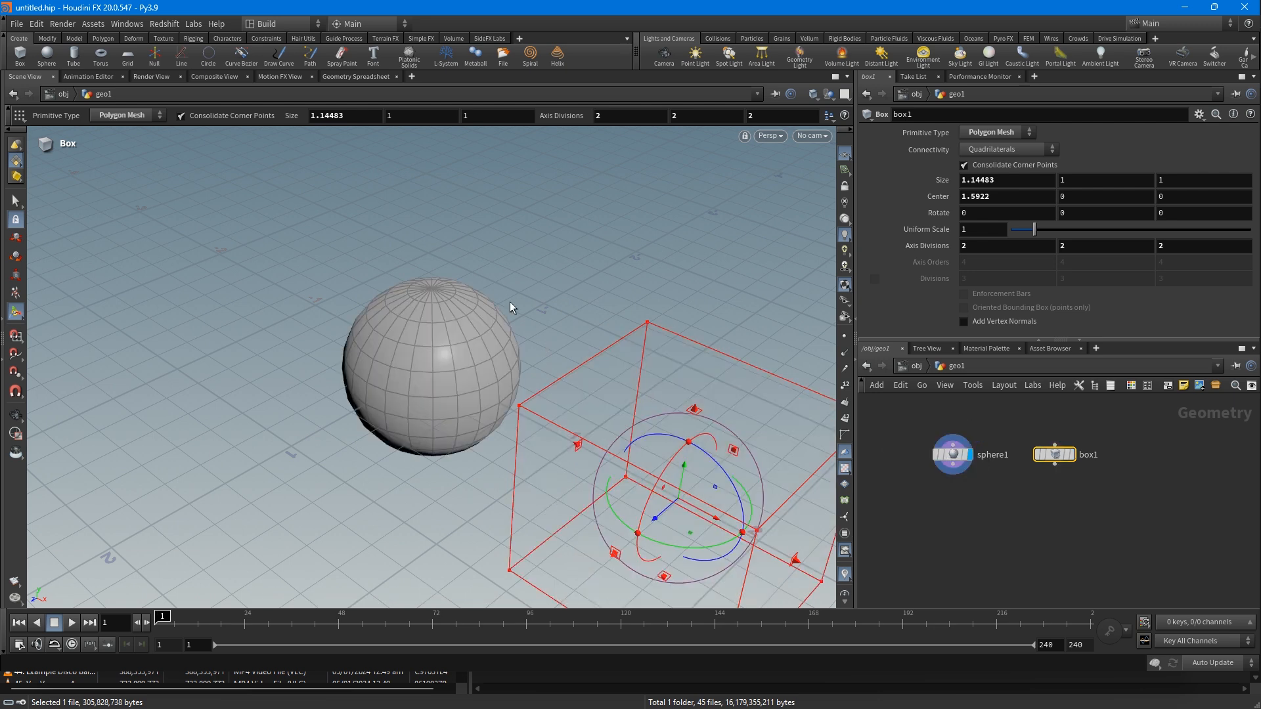
key("Escape")
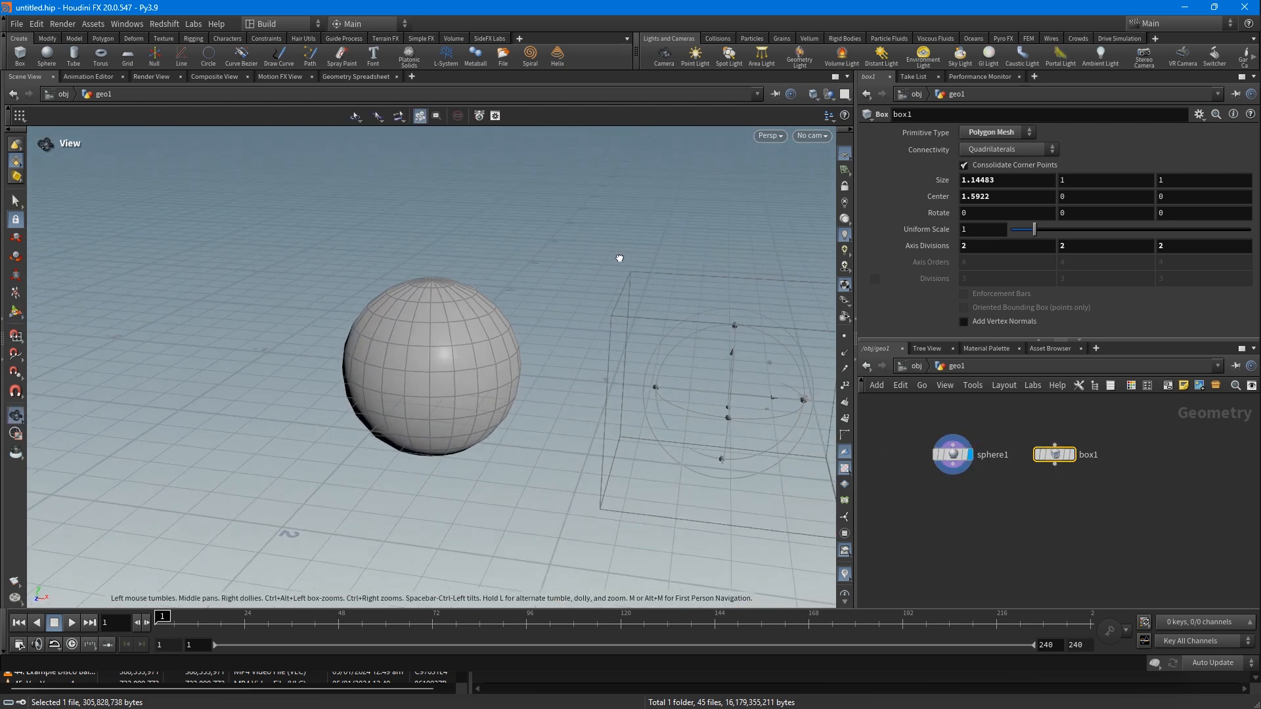
middle_click_drag(574, 250, 415, 270)
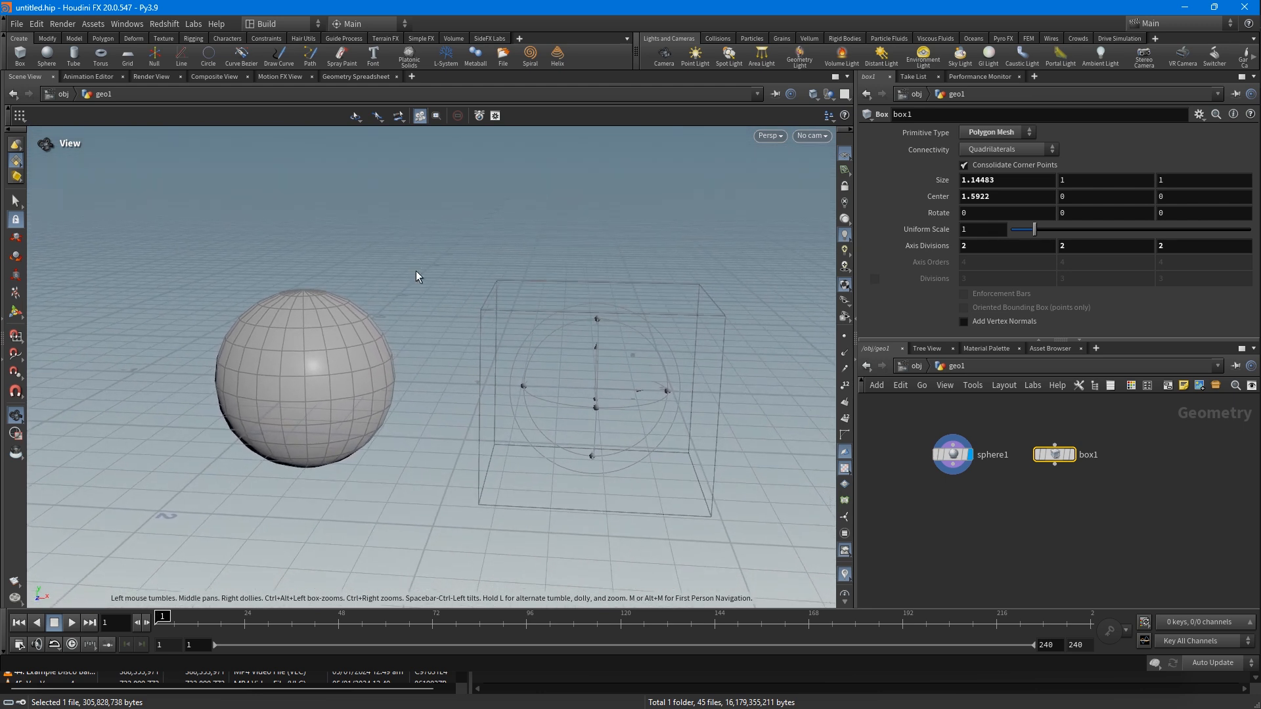
key("Return")
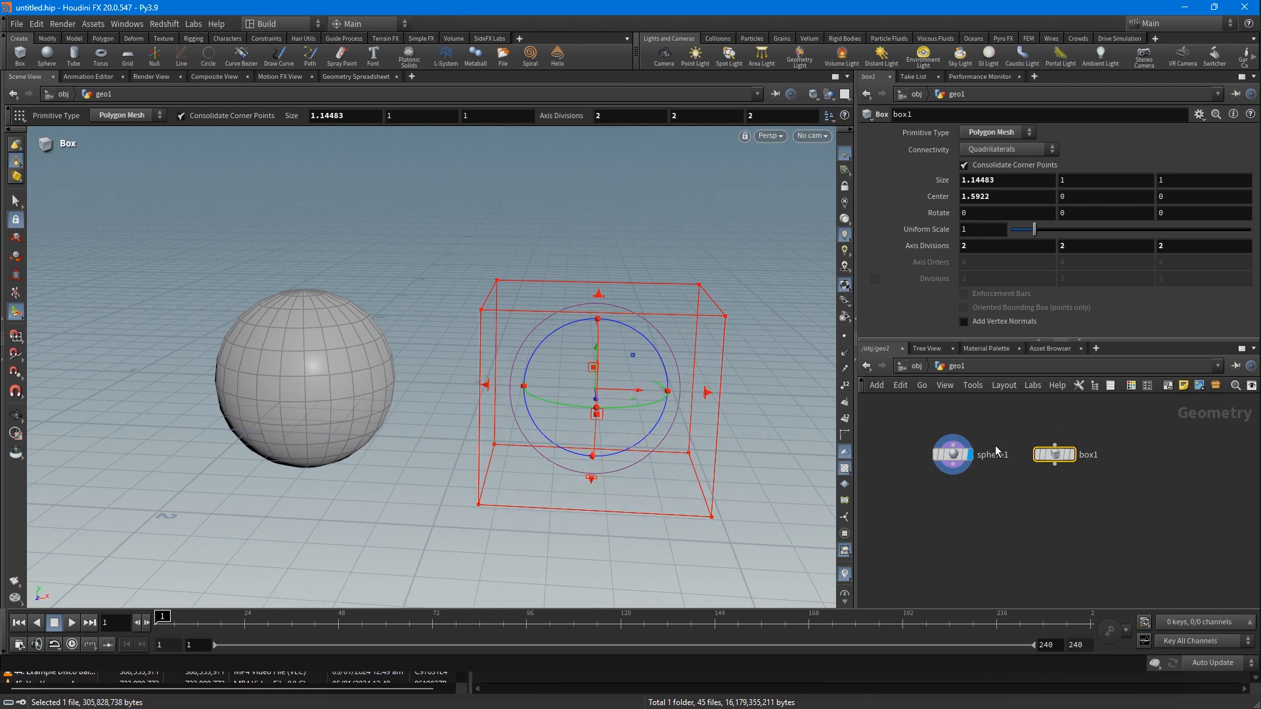
mouse_move(969, 455)
scroll(968, 457, "up", 3)
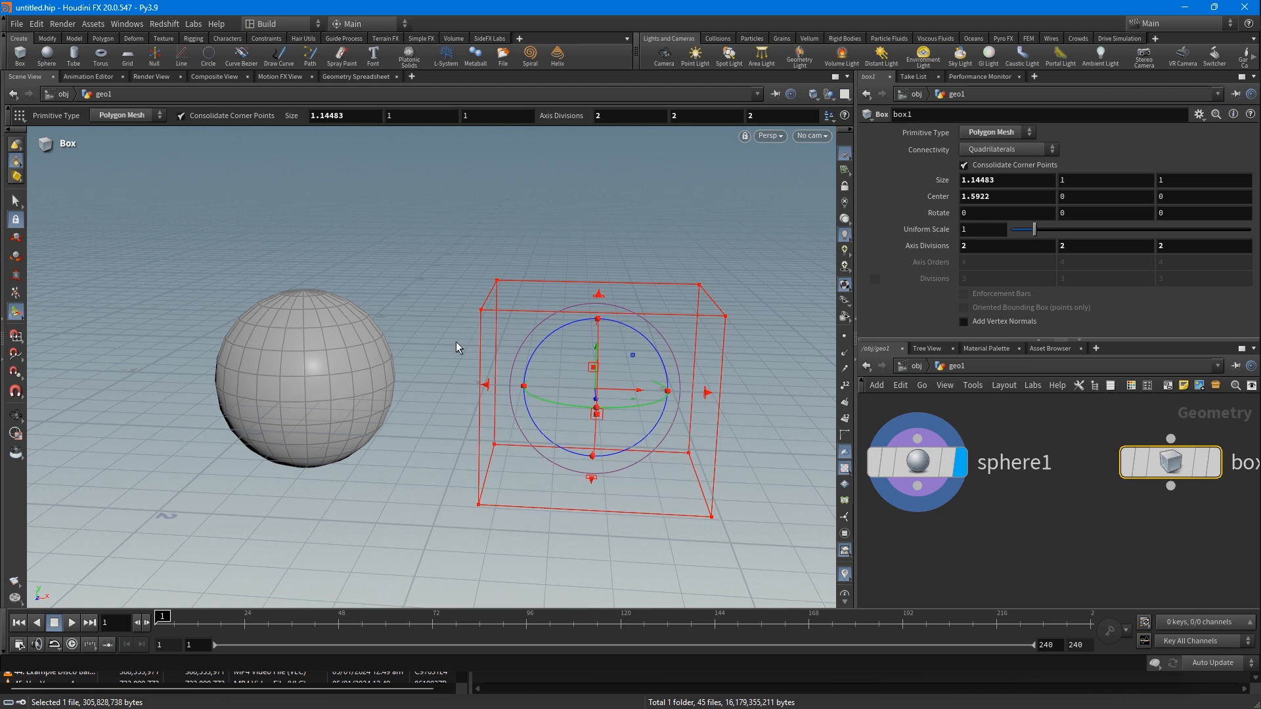
key("Escape")
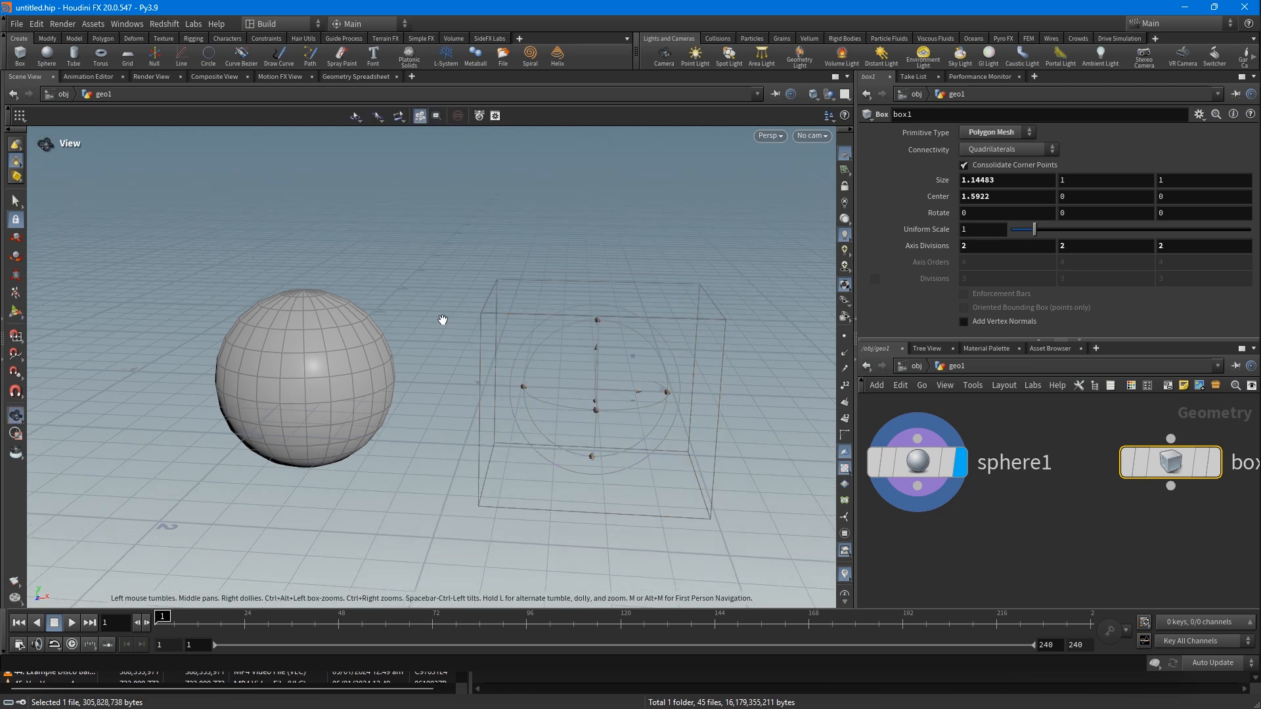
key("Return")
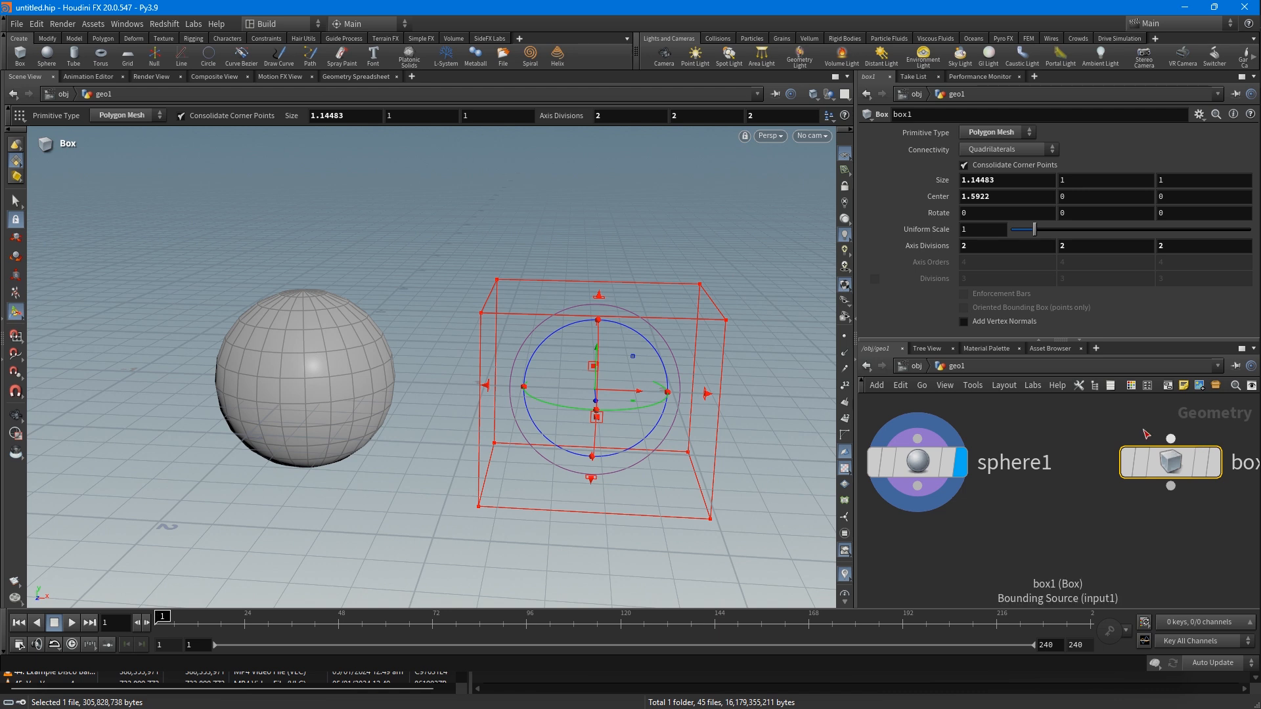
Switch the displayed geometry to the box and back to the sphere, keeping the box selected.
mouse_move(1216, 468)
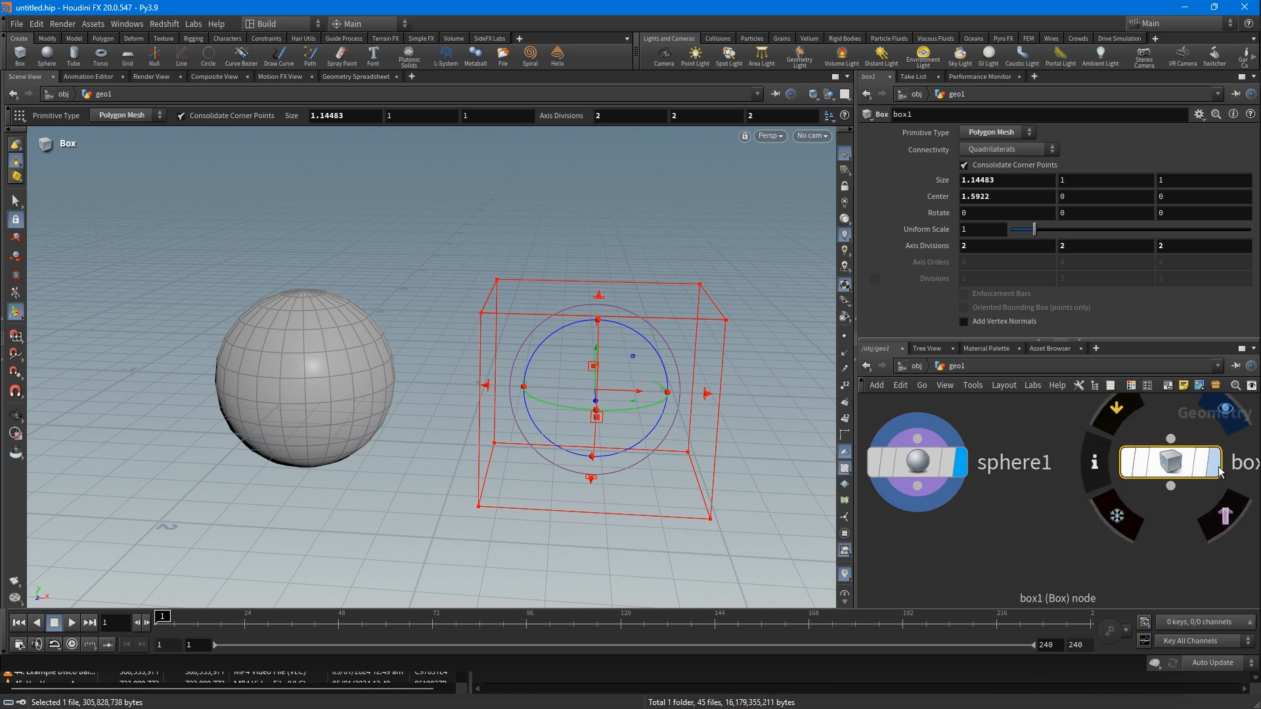
left_click(1216, 468)
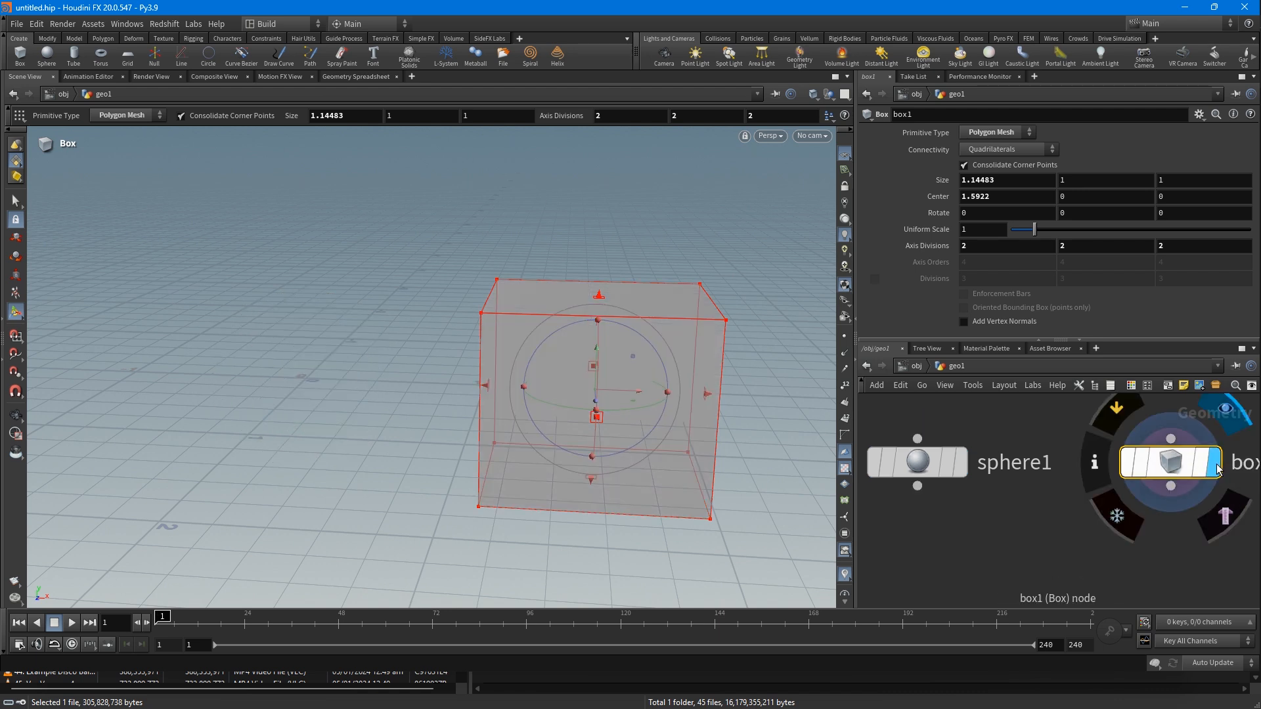
left_click(962, 467)
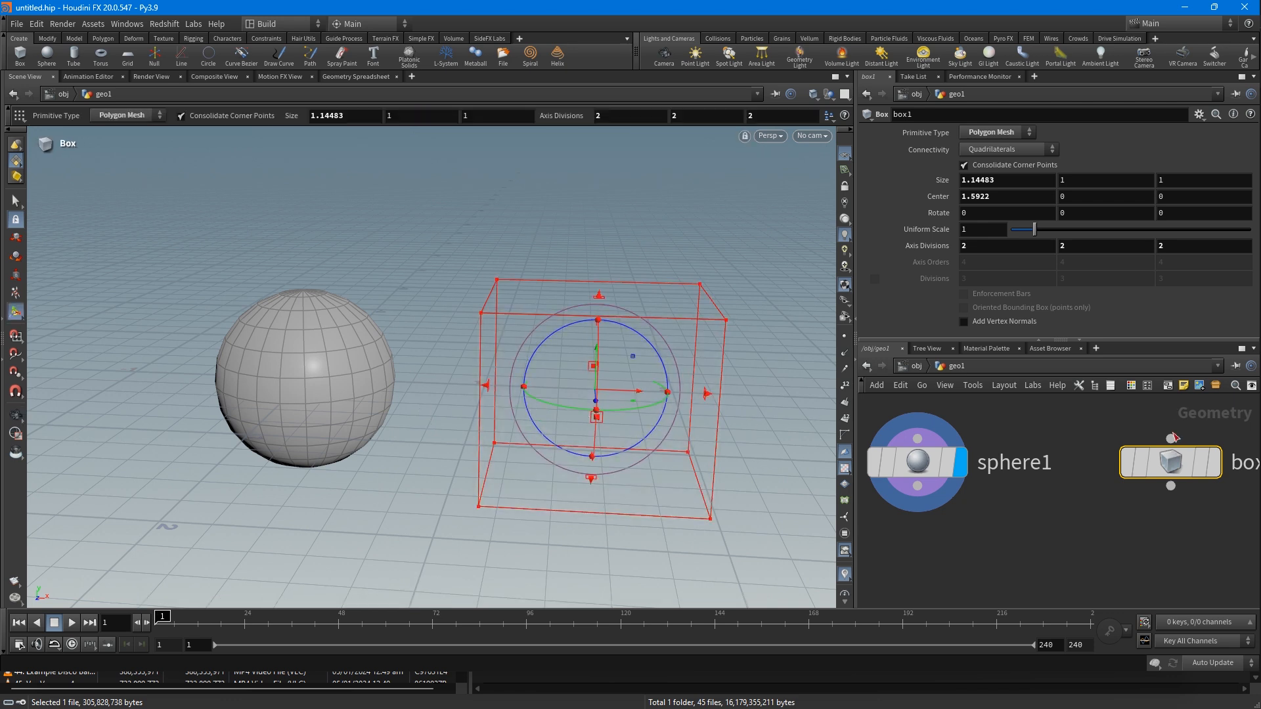
Select the sphere node and shift the sphere to about 0.086 in X with its viewport handle.
left_click(924, 456)
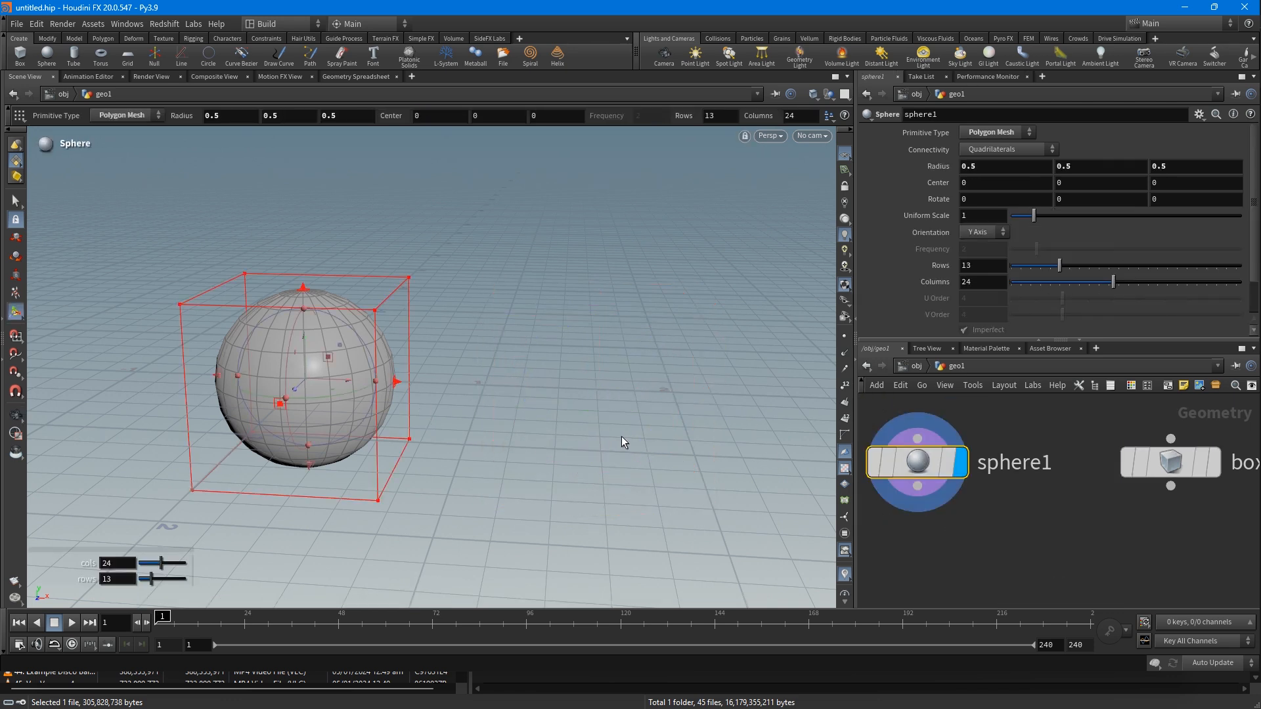
mouse_move(352, 381)
left_mouse_down()
mouse_move(391, 384)
mouse_move(347, 382)
left_mouse_up()
Delete both the sphere and box nodes from the network.
scroll(1112, 463, "down", 2)
scroll(1077, 468, "down", 2)
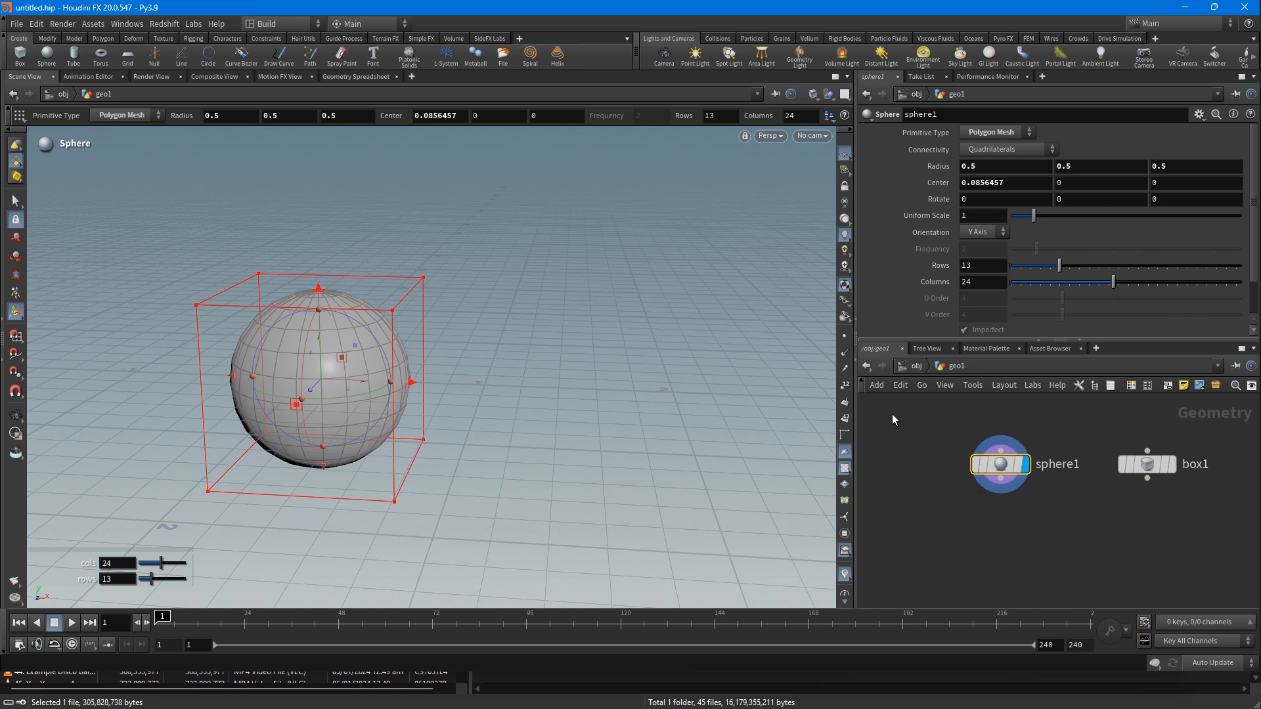
left_click(1119, 526)
left_click_drag(1179, 506, 924, 427)
key("Delete")
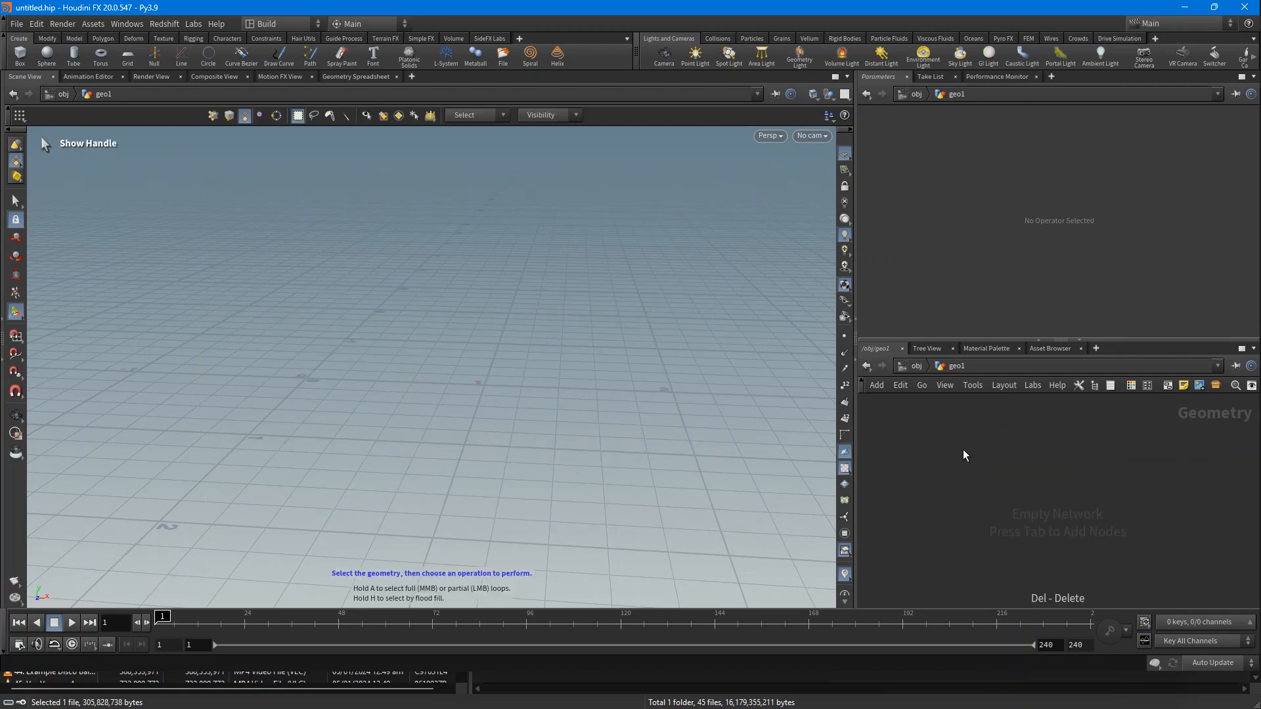
Add a Test Geometry: Rubber Toy node to the geo1 network.
key("Tab")
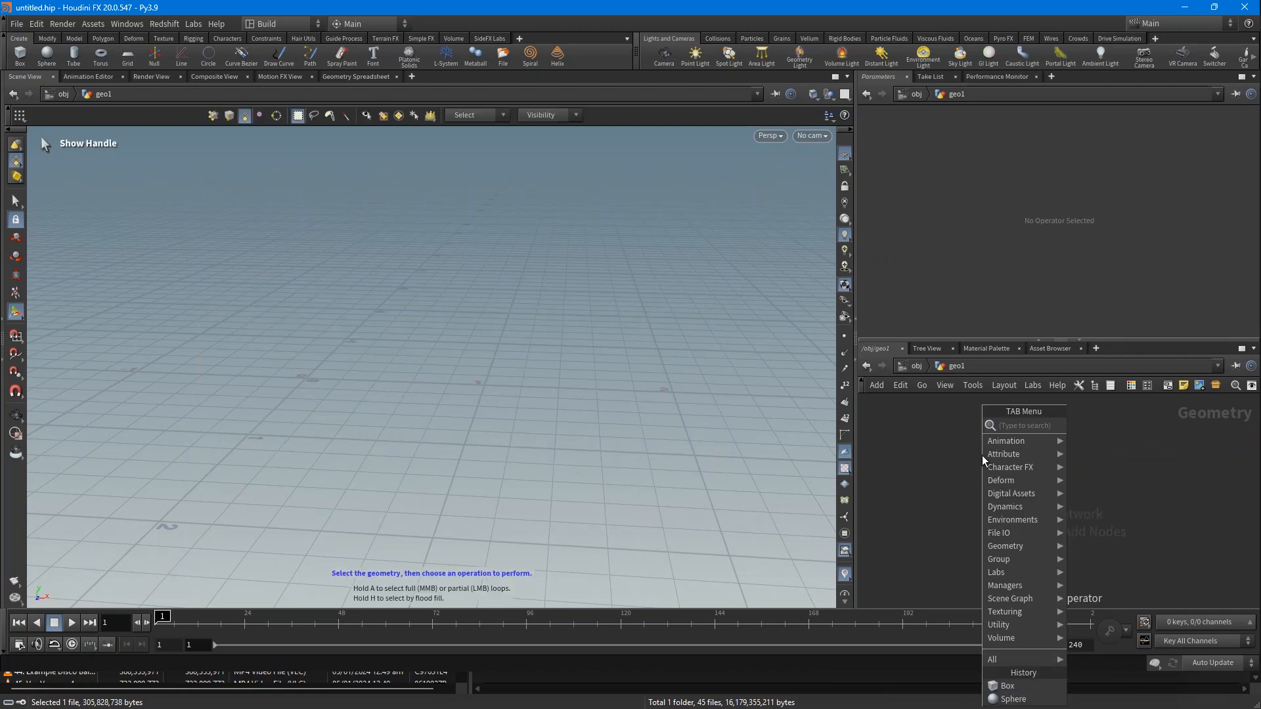
type("rub")
key("Return")
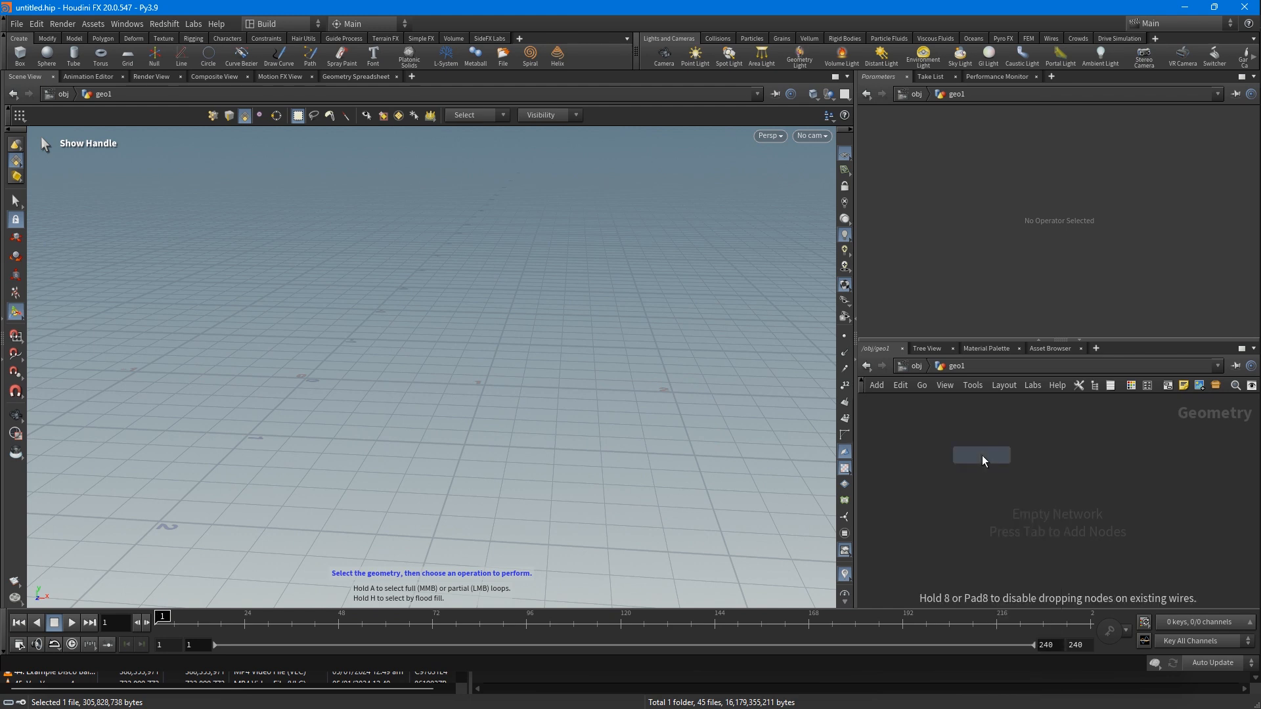
left_click(982, 455)
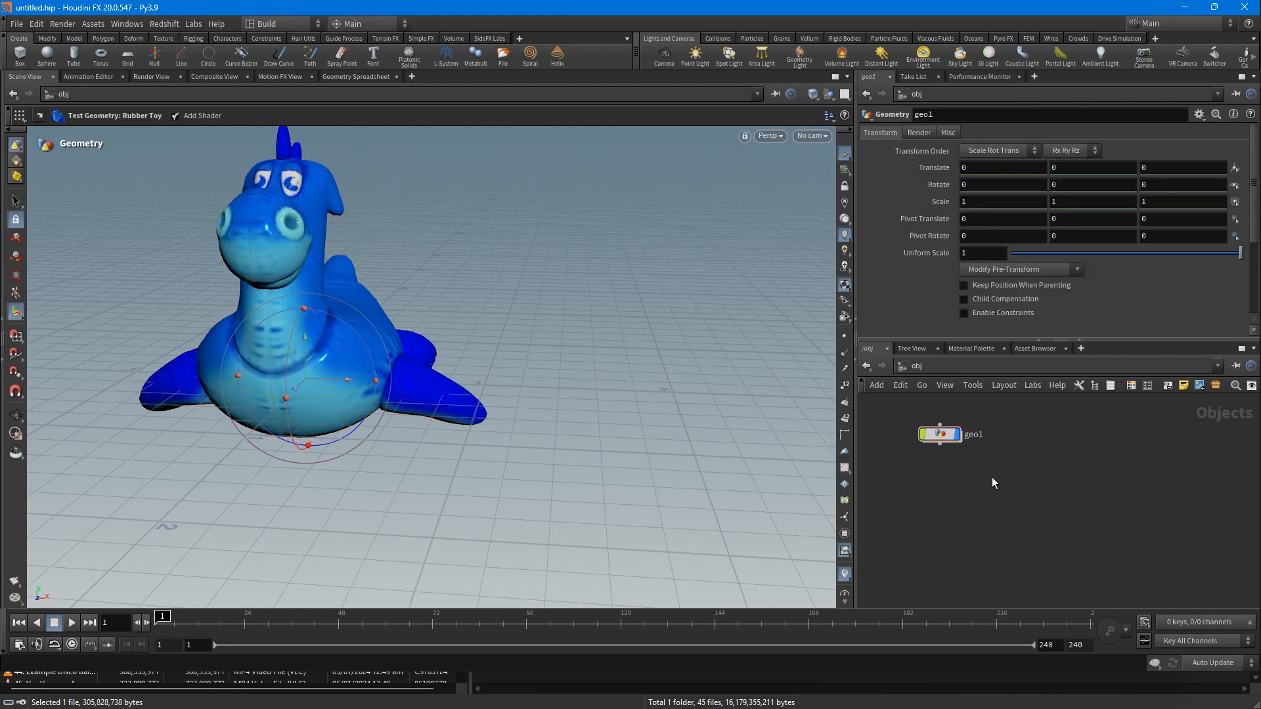
Duplicate the geo1 object below itself and delete the rubber toy node inside the copy.
left_click_drag(940, 436, 943, 497, "alt")
double_click(943, 498)
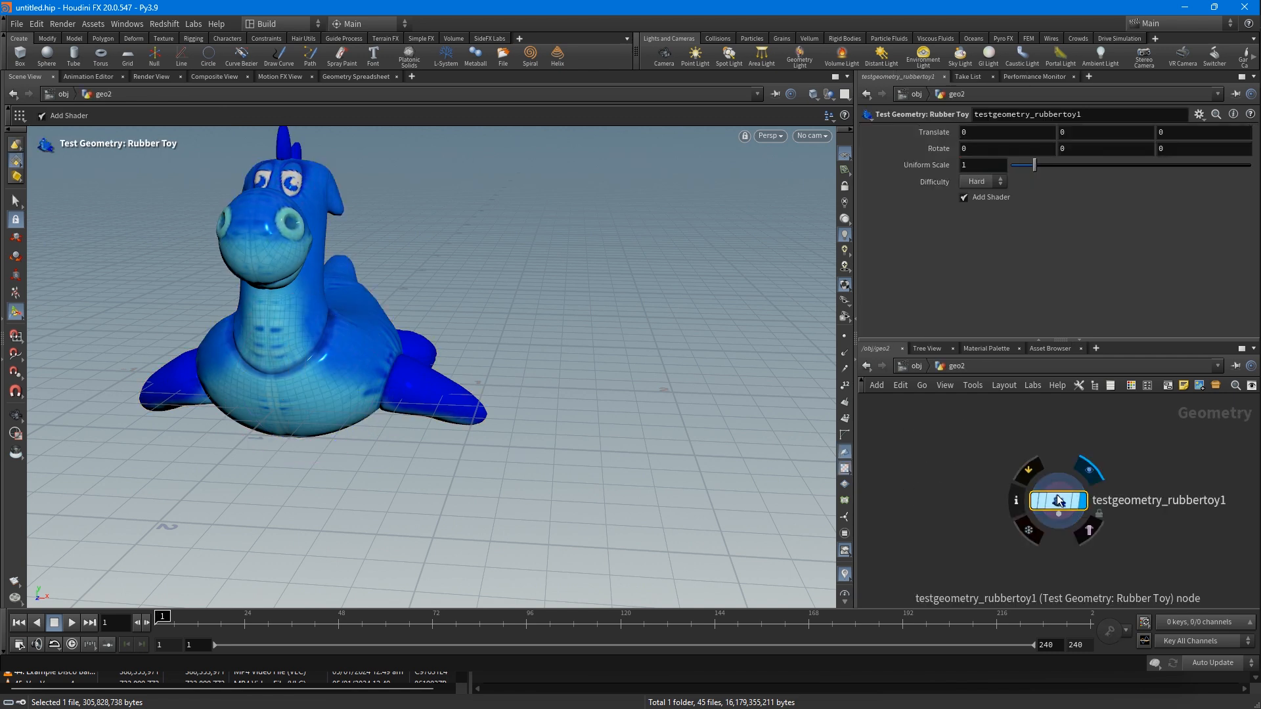
key("Delete")
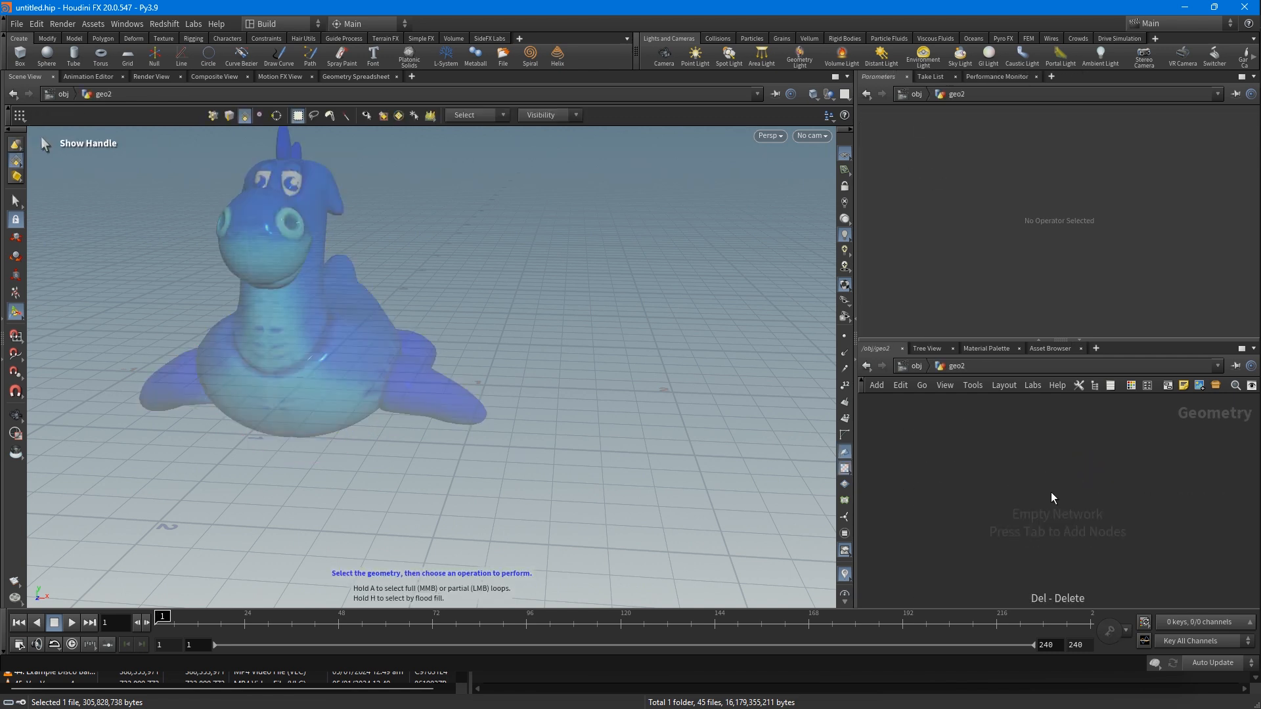
Add a Test Geometry: Tommy node to the geo2 network.
key("Tab")
type("tomm")
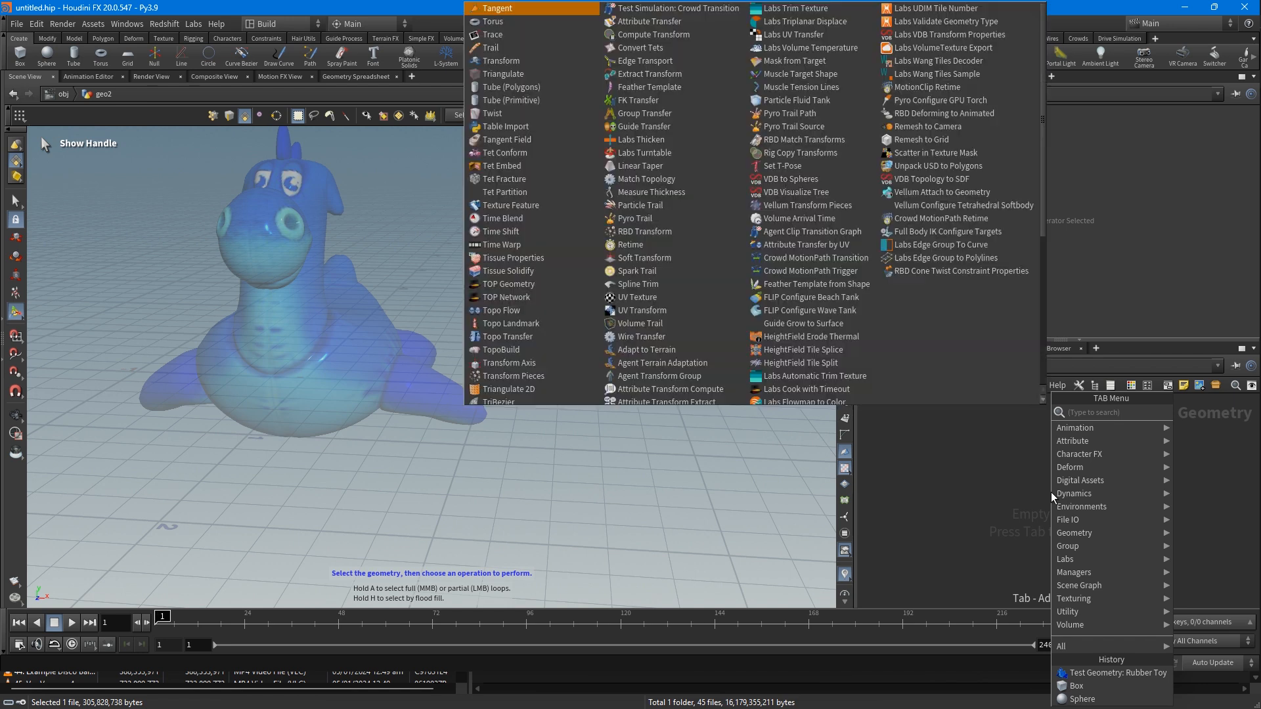
key("Return")
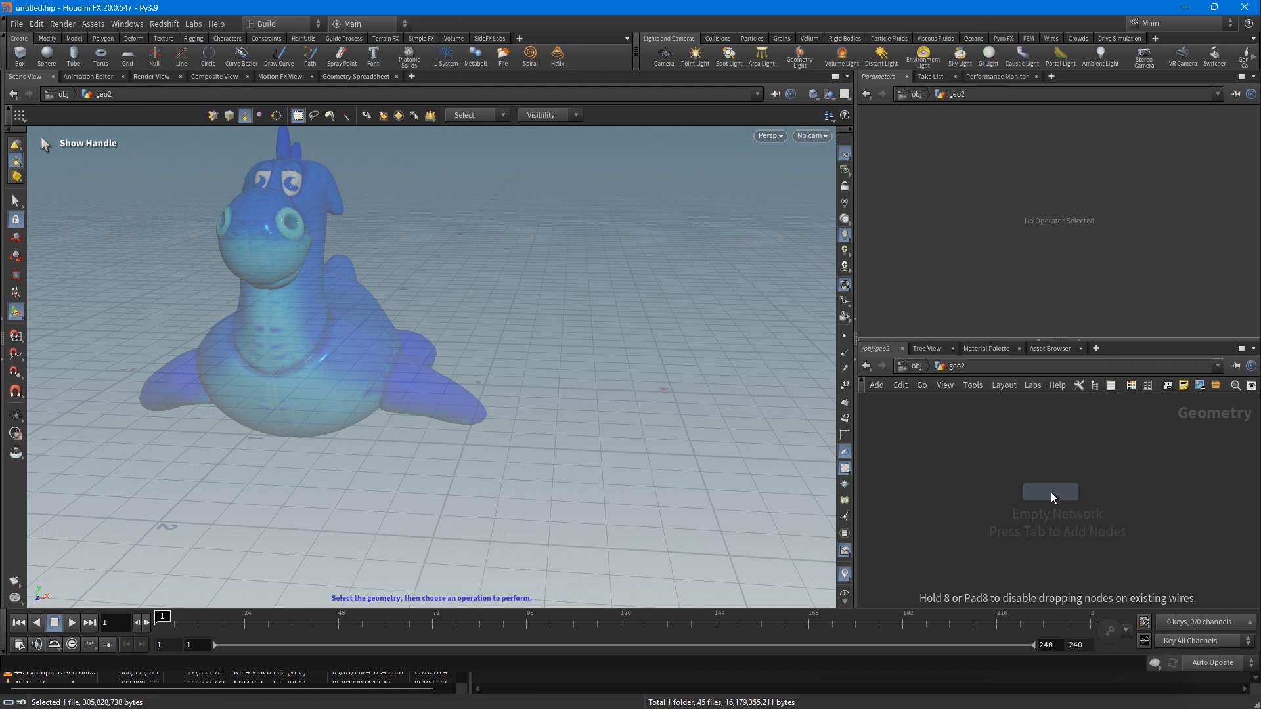
left_click(1051, 491)
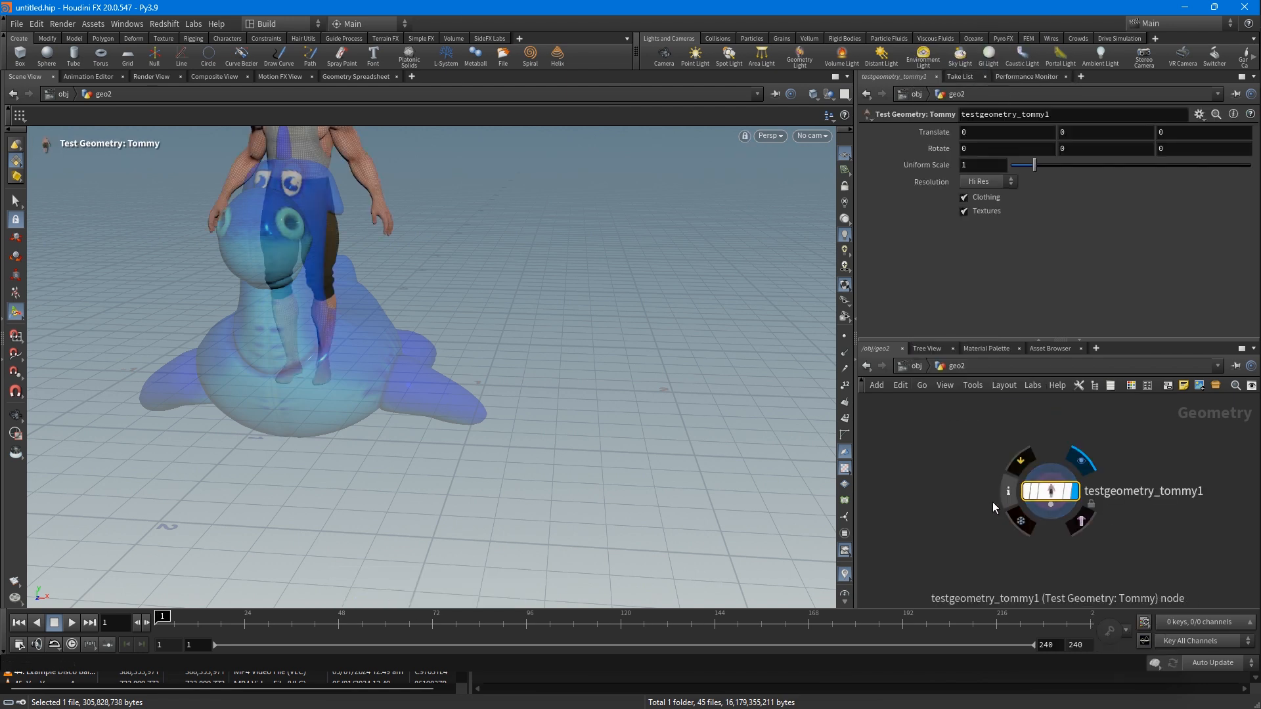
Examine Tommy against the ghosted rubber toy, and compare how both objects are shown at object level.
key("Escape")
left_click_drag(478, 317, 626, 397)
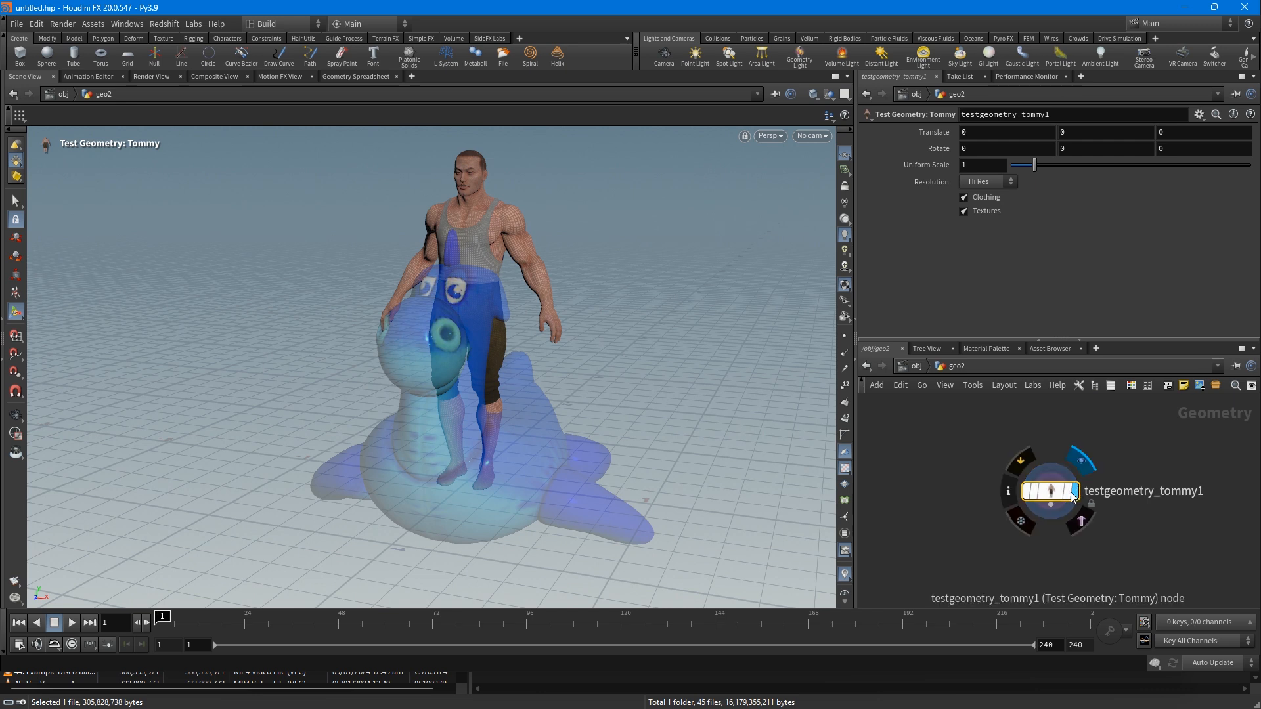
key("u")
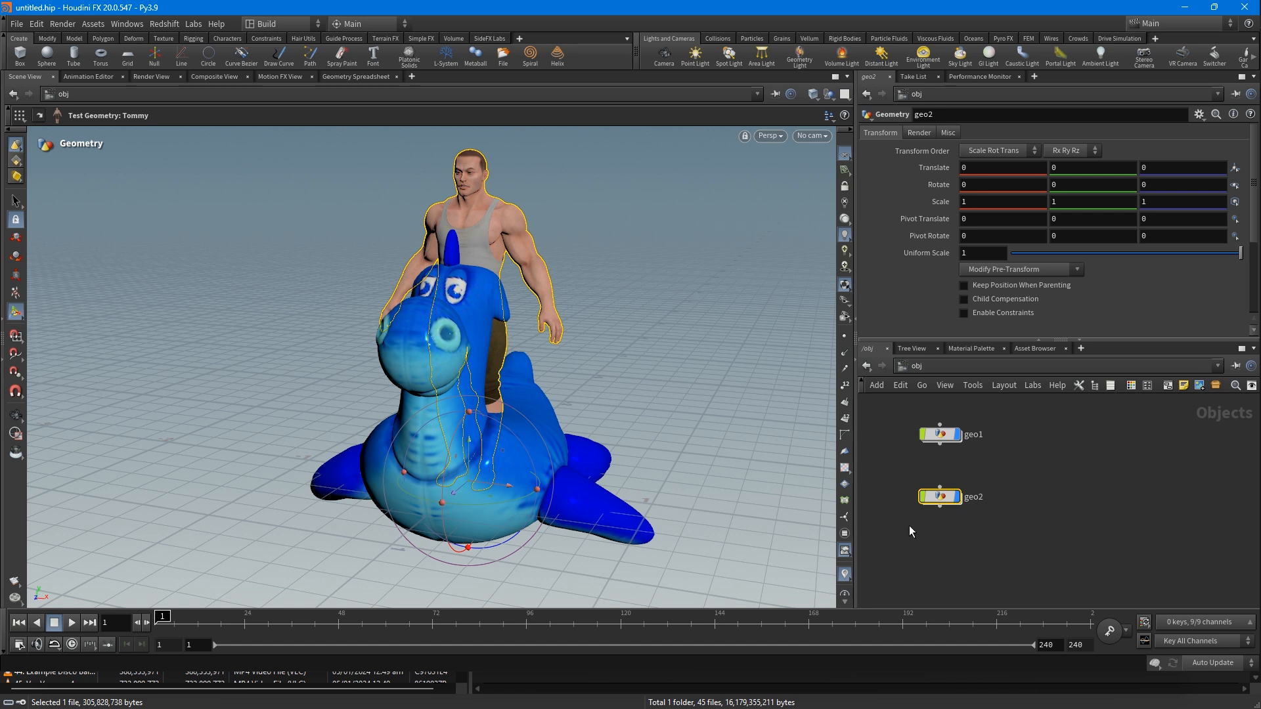
Go back inside geo2 and set the viewport to Hide Other Objects.
double_click(940, 498)
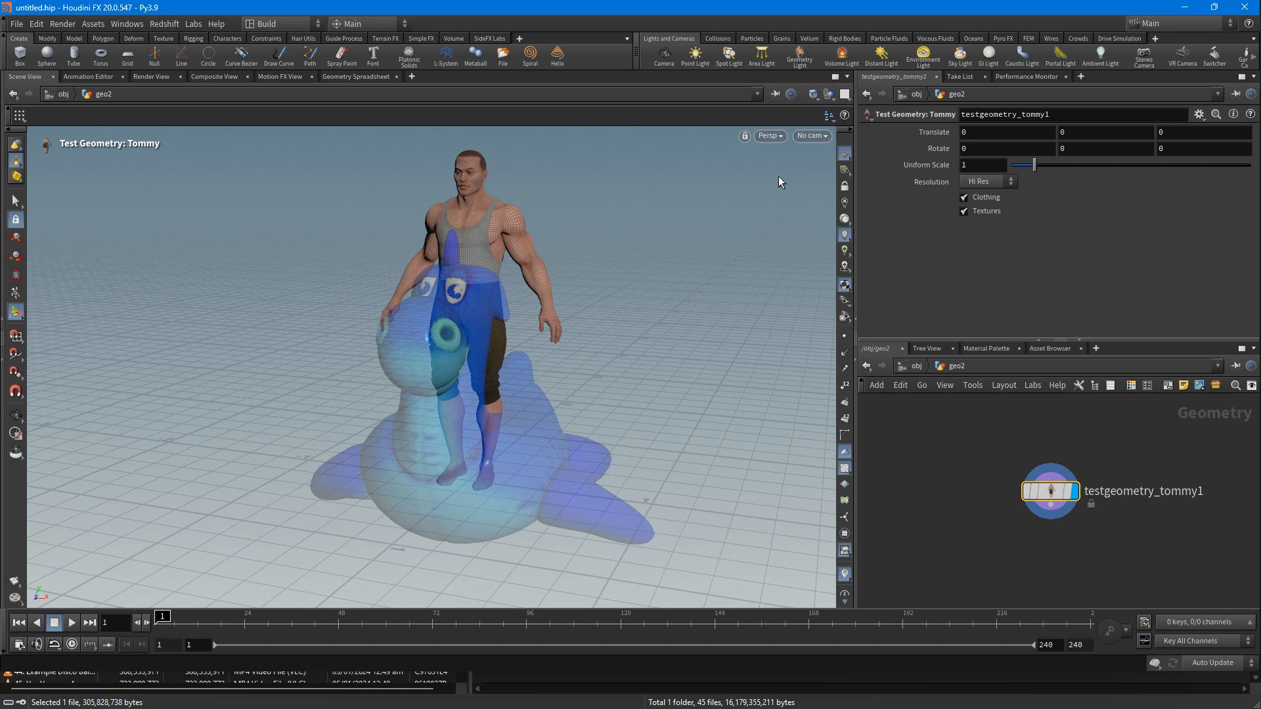
left_click(829, 94)
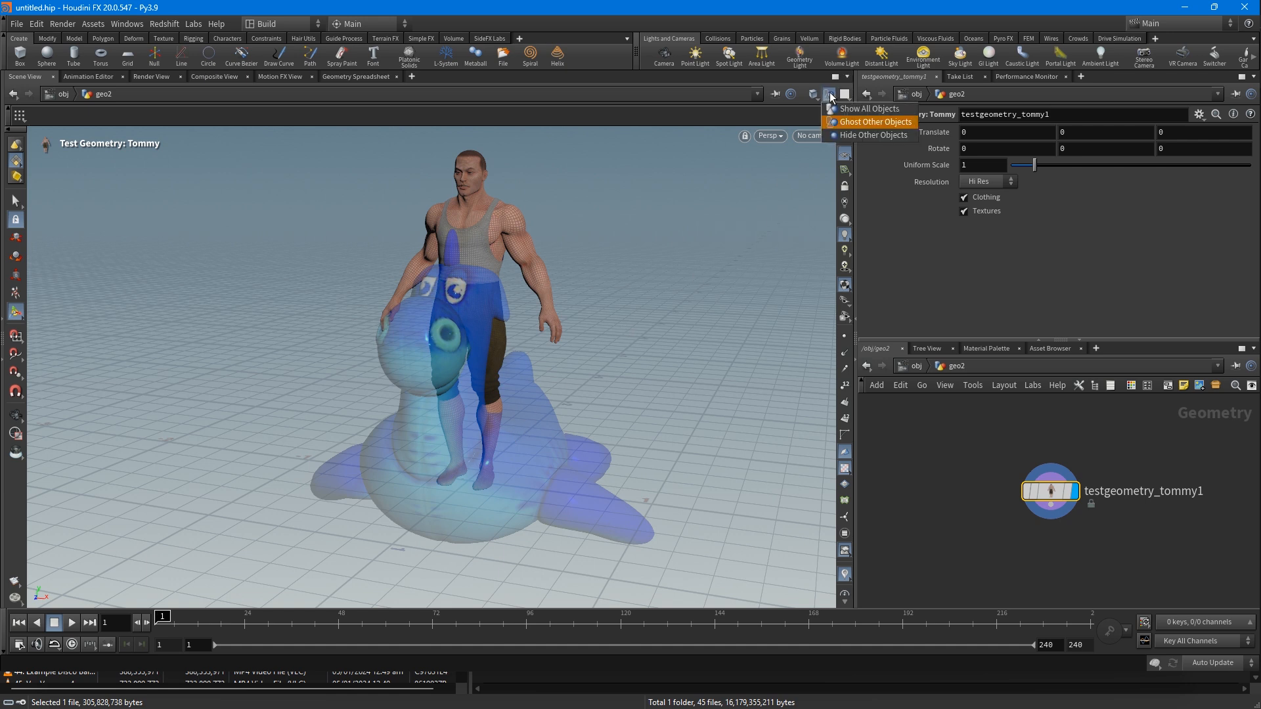
left_click(836, 135)
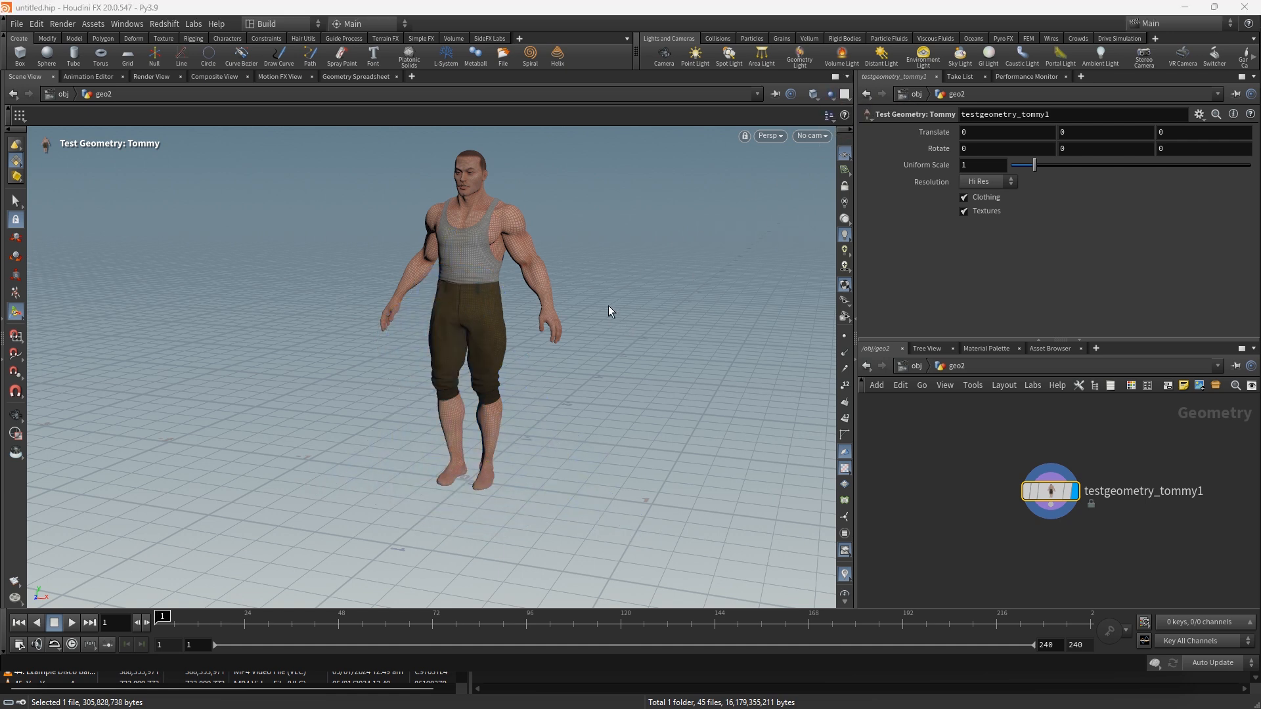
Compare Tommy's display inside geo2 with both objects at object level, and review the display options for other objects.
key("Escape")
mouse_move(588, 315)
left_mouse_down()
mouse_move(627, 313)
mouse_move(583, 310)
left_mouse_up()
key("Return")
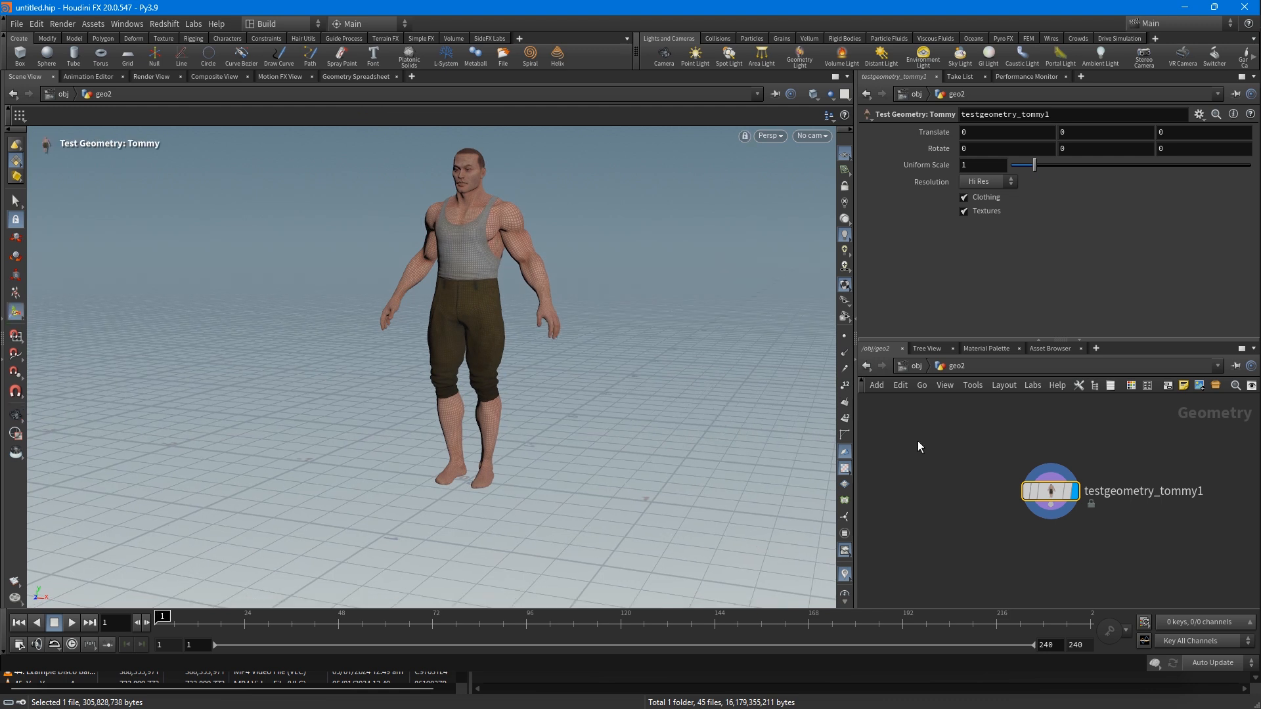
left_click(966, 440)
key("u")
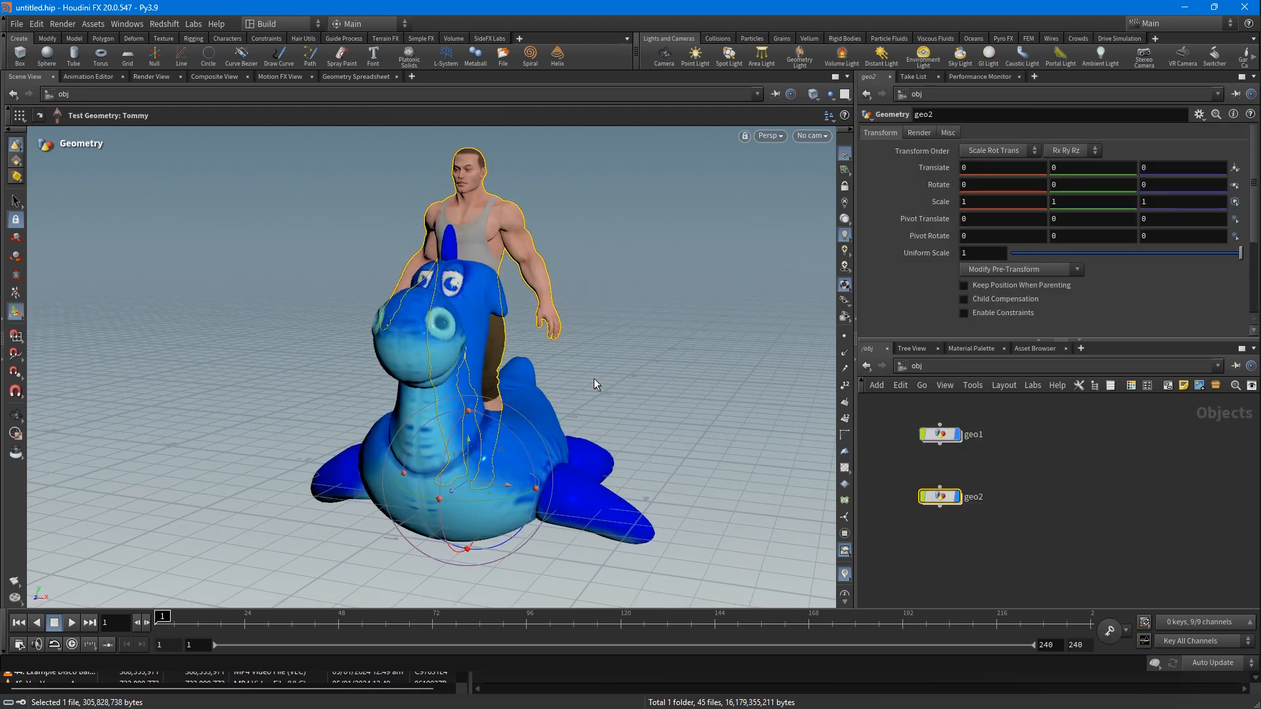
left_click_drag(593, 379, 589, 371, "alt")
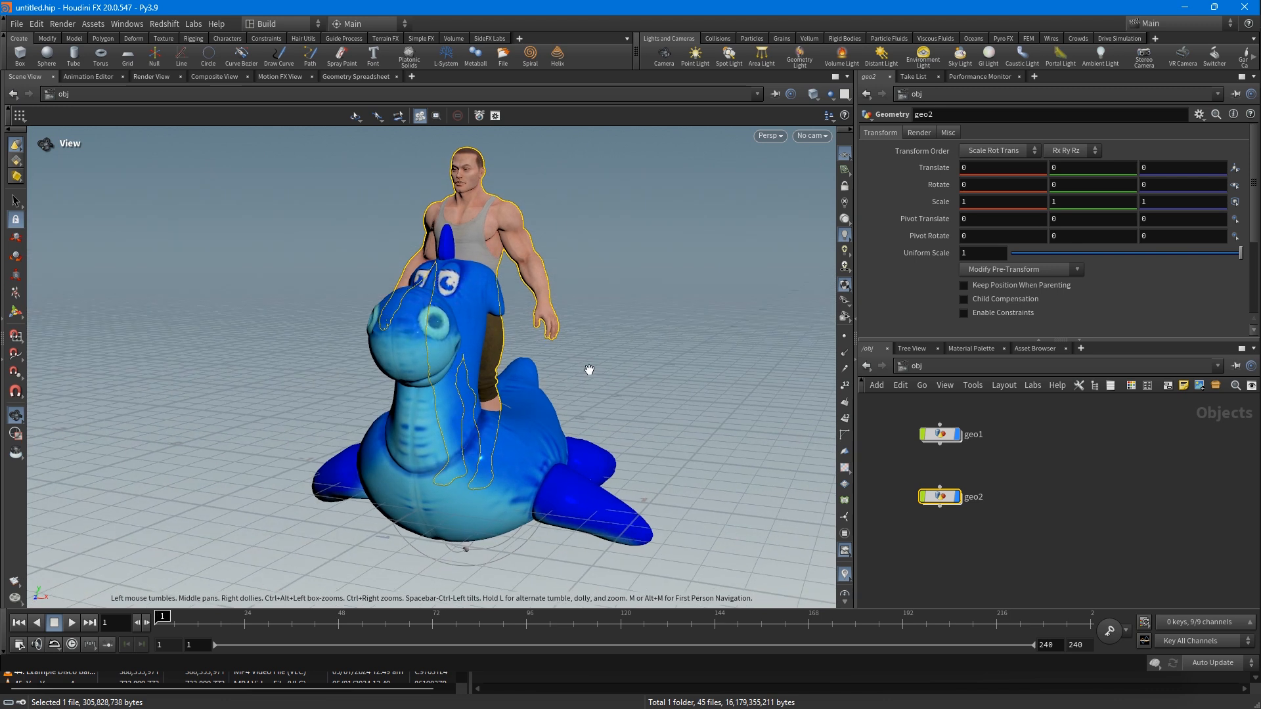
double_click(939, 494)
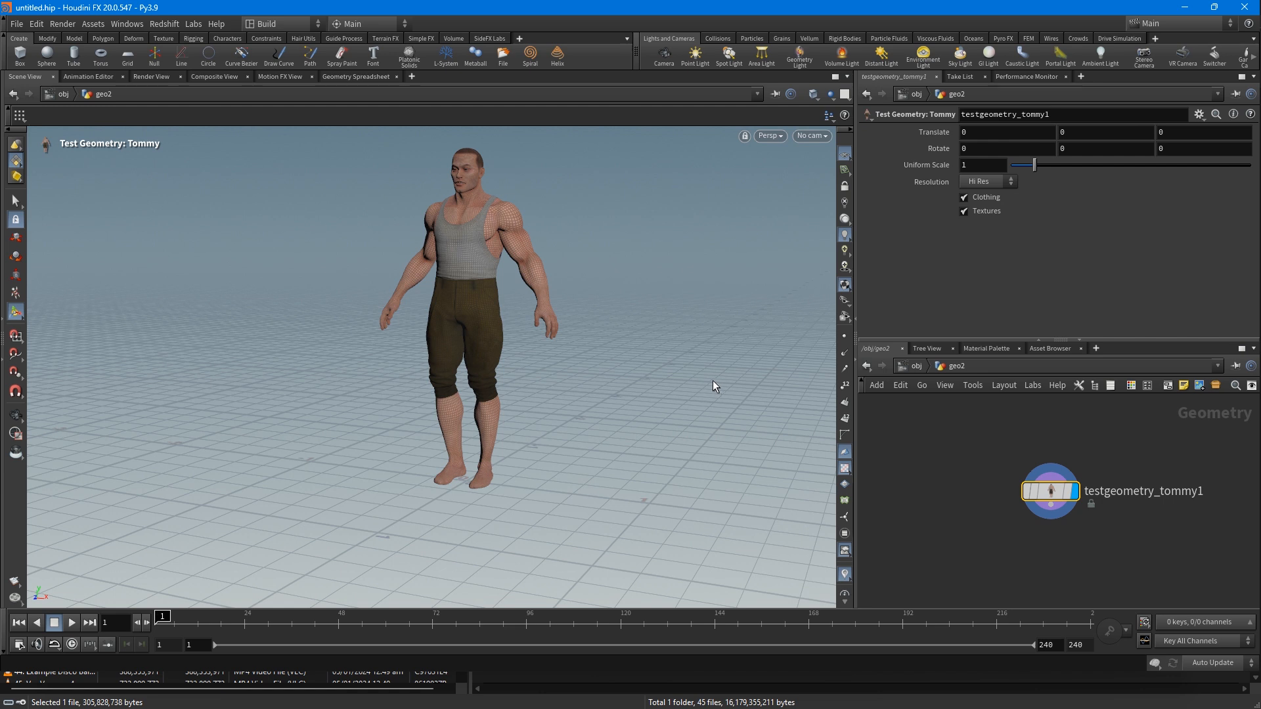
left_click(827, 94)
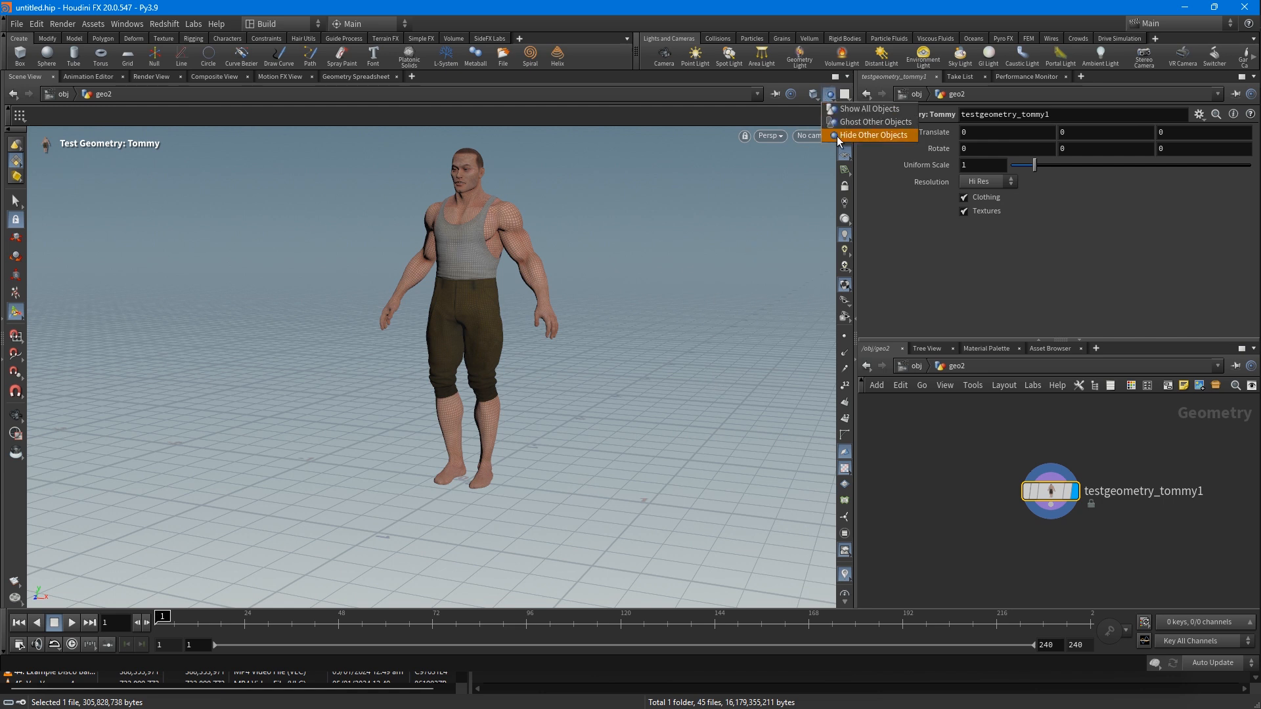
left_click(931, 551)
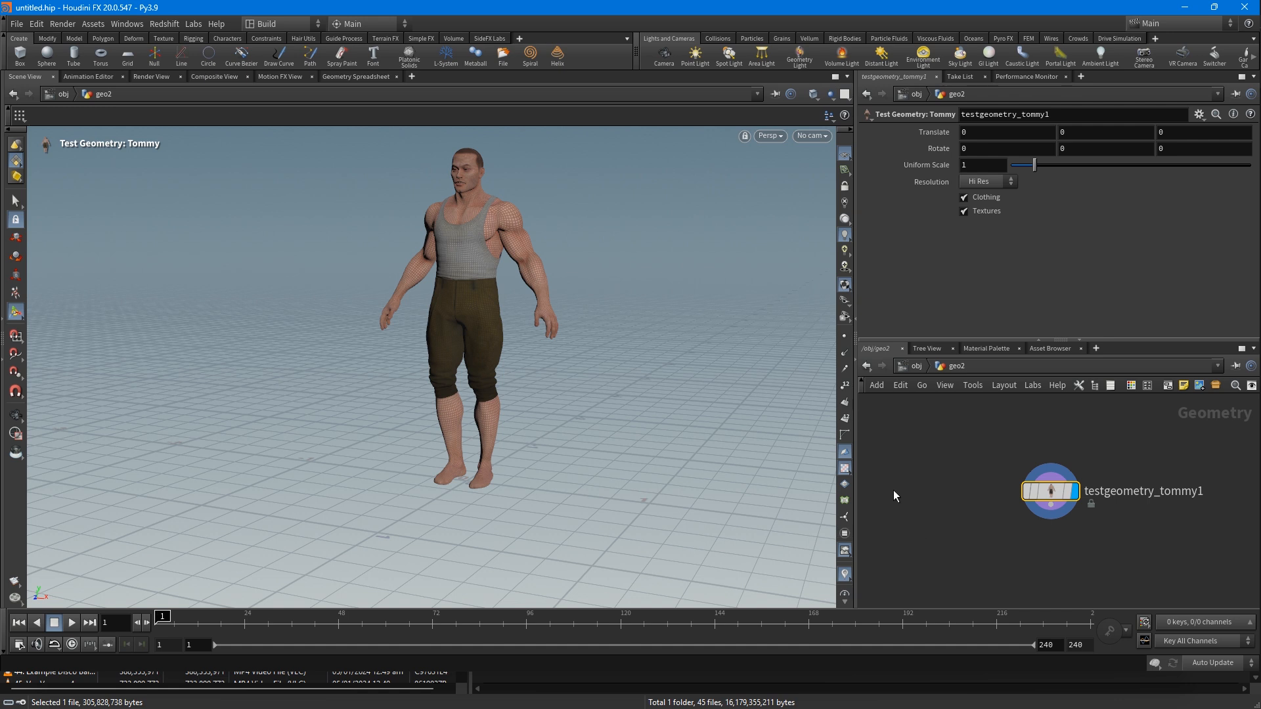
Cut the Tommy node out of the geo2 network and delete the emptied geo2 object.
middle_click_drag(936, 516, 906, 476)
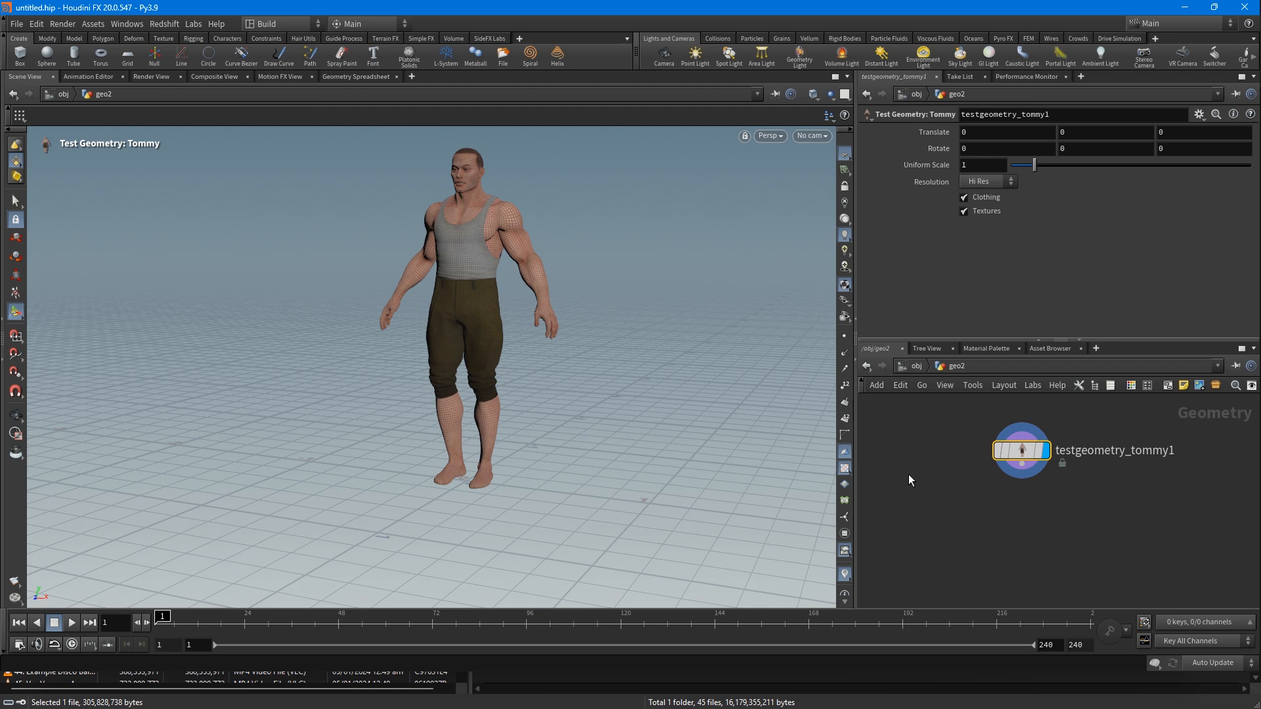
mouse_move(1026, 457)
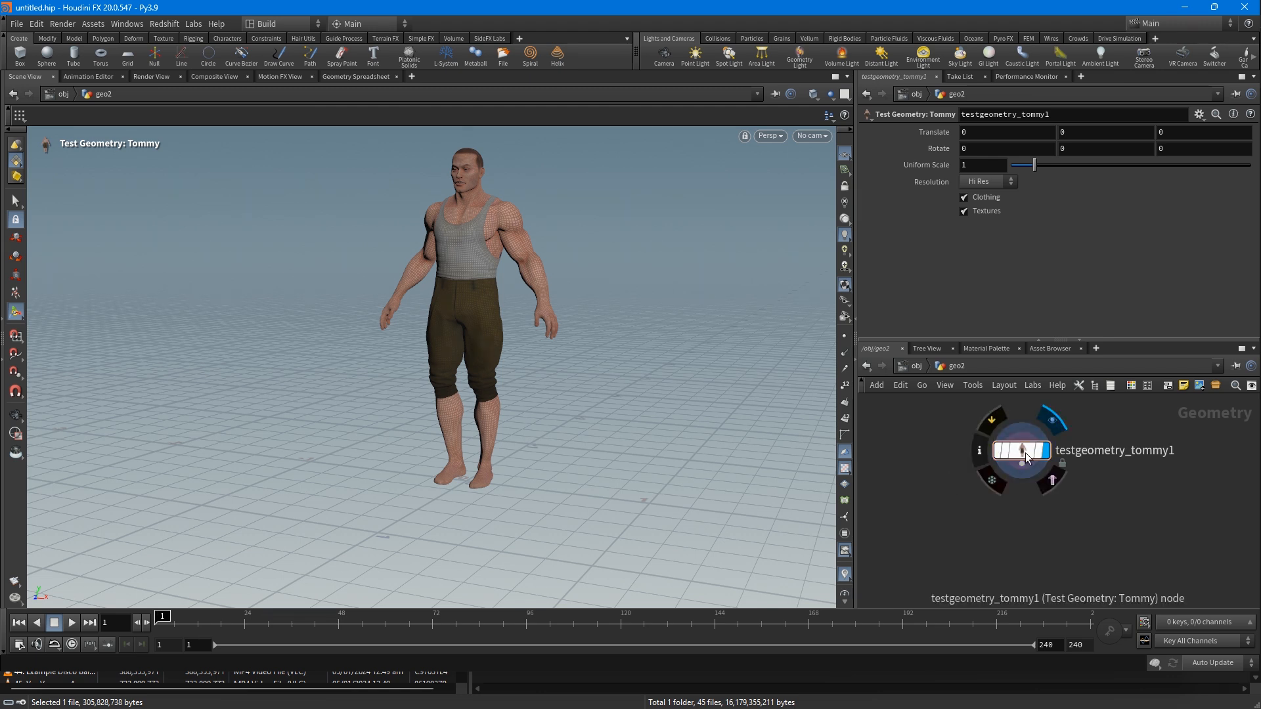
key("ctrl+x")
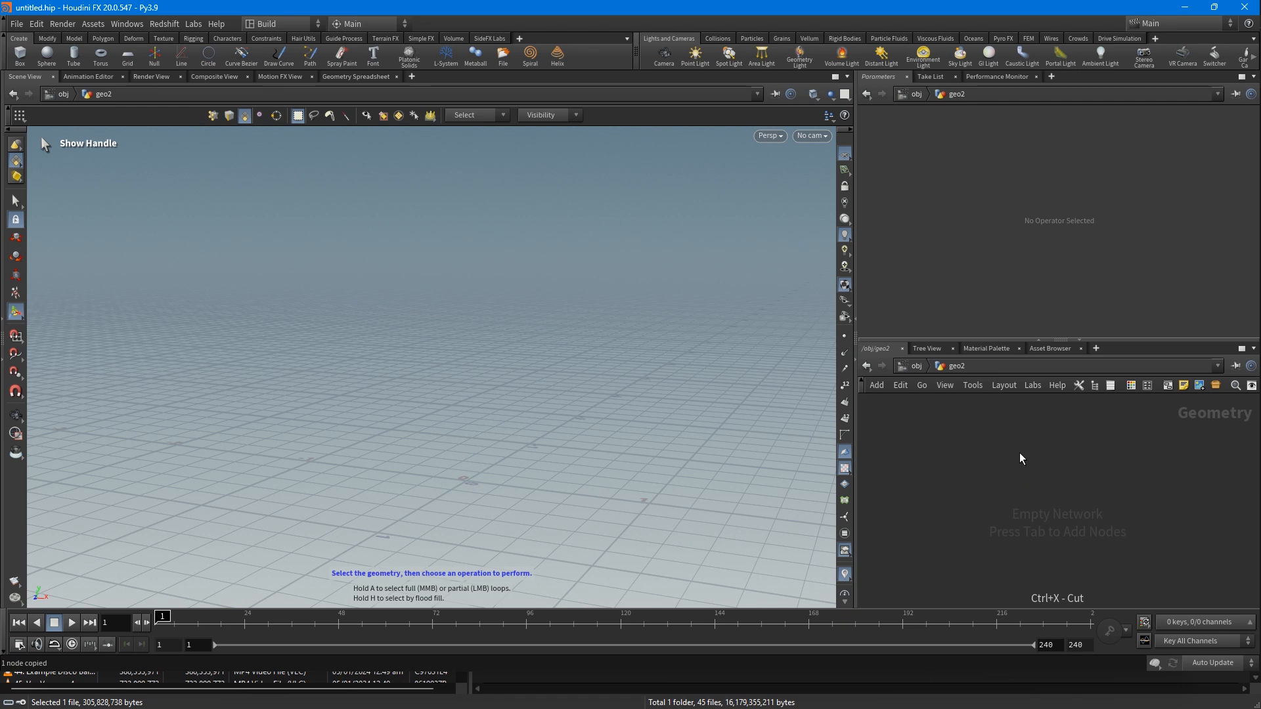
key("u")
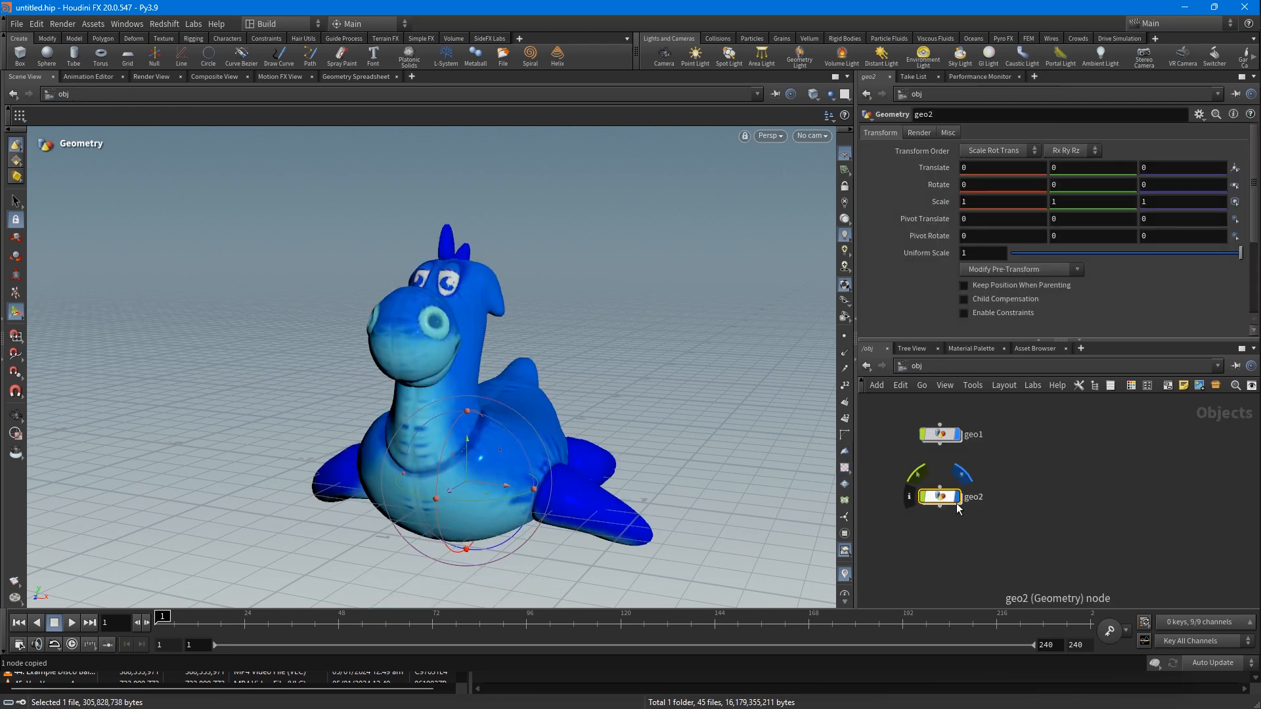
key("Delete")
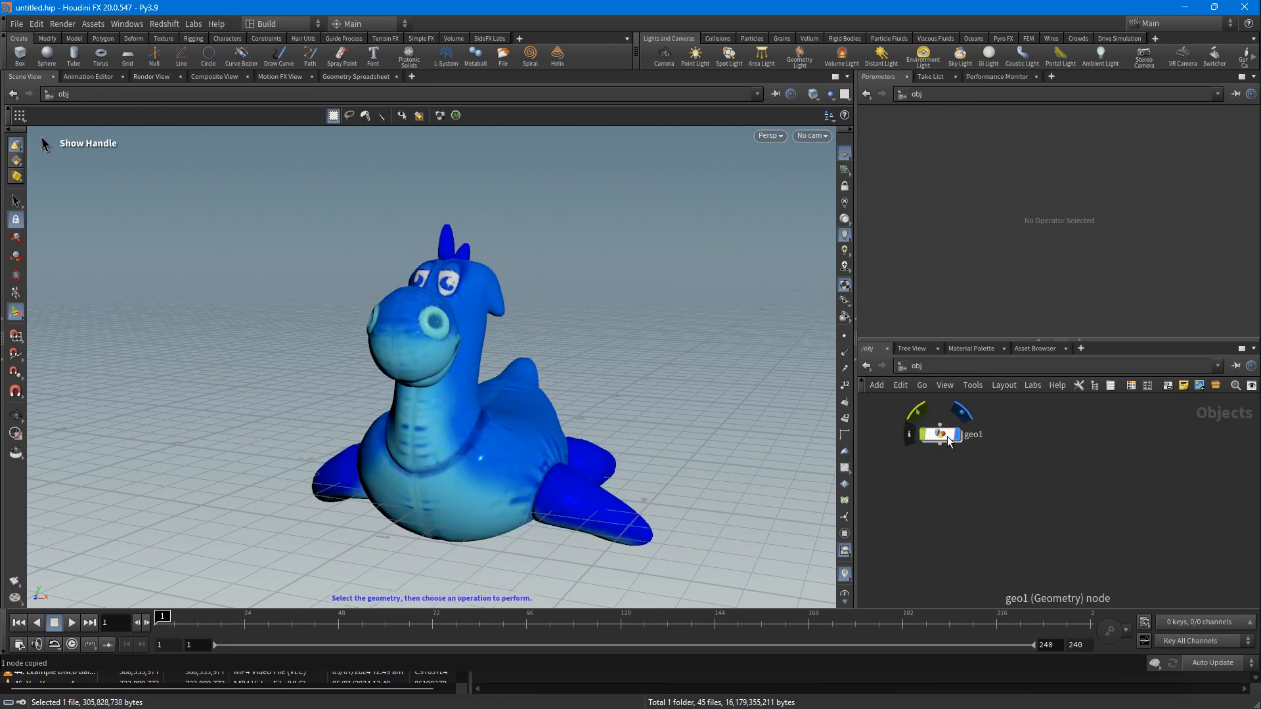
Paste the Tommy node into the geo1 network and place it beside the rubber toy node.
double_click(945, 435)
key("ctrl+v")
left_click_drag(992, 515, 869, 451)
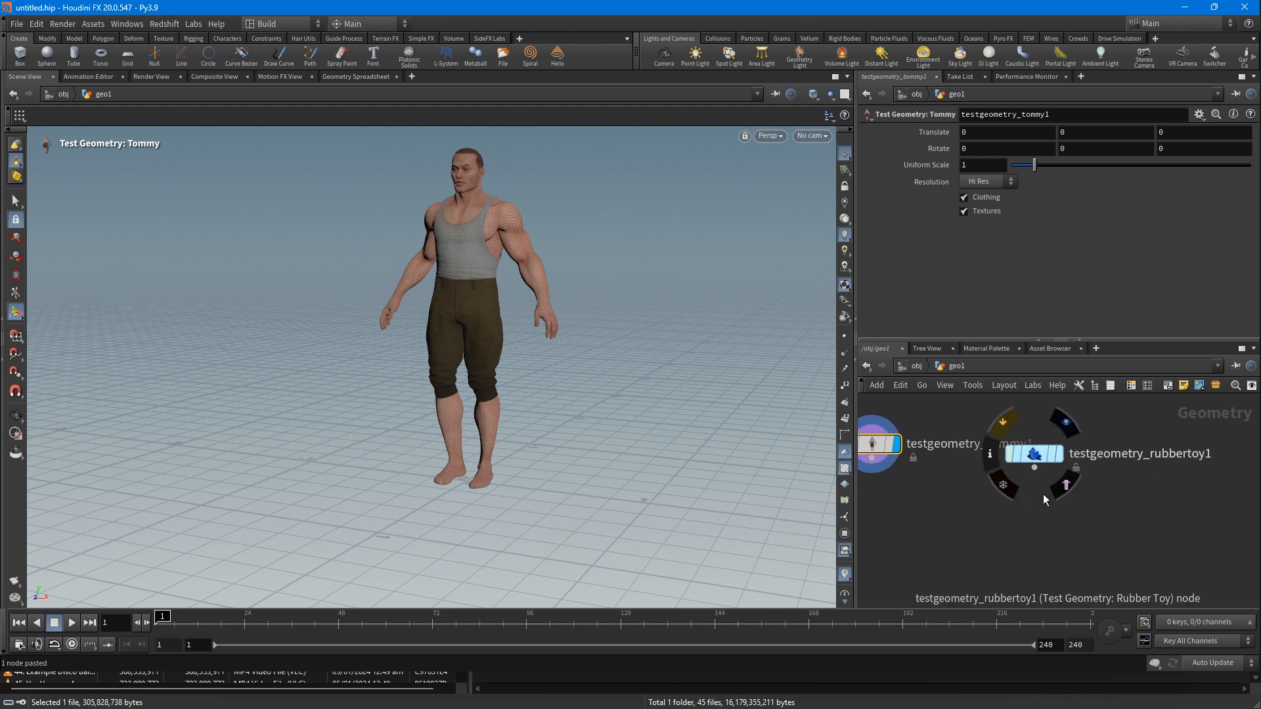
middle_click_drag(957, 515, 1046, 545)
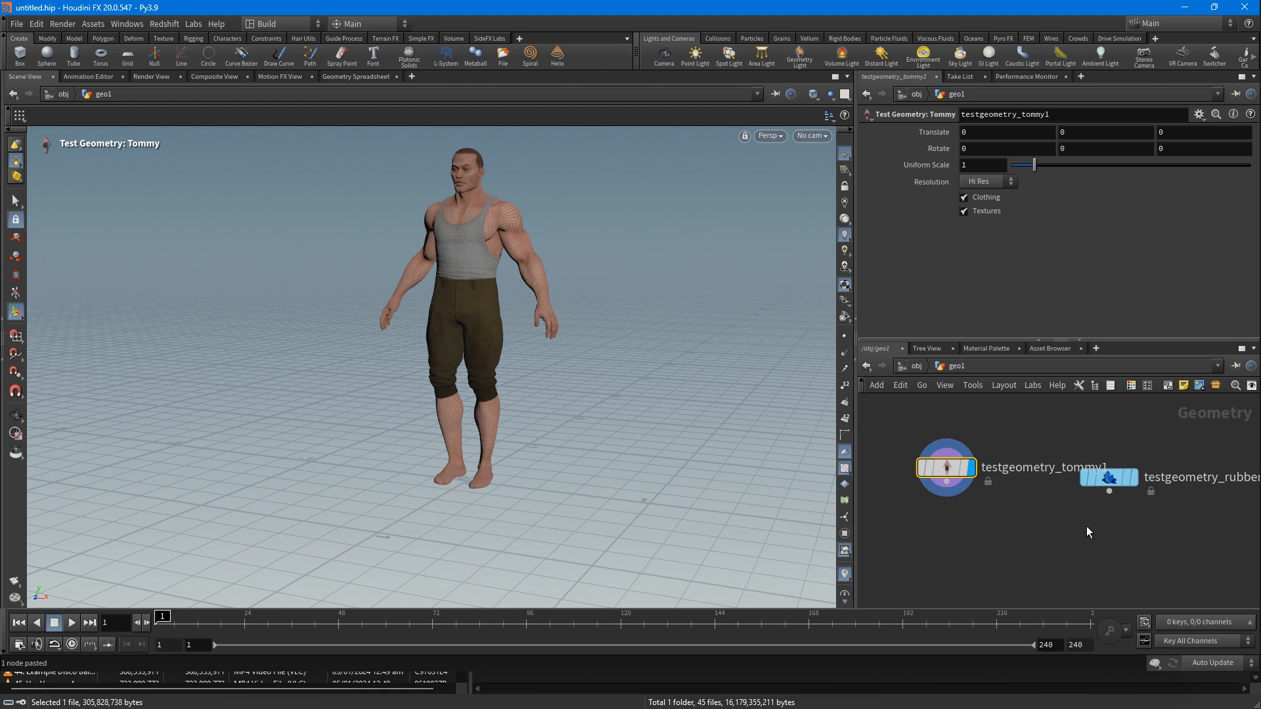
Turn on the template flag of the rubber toy node and inspect it together with Tommy.
left_click(1127, 482)
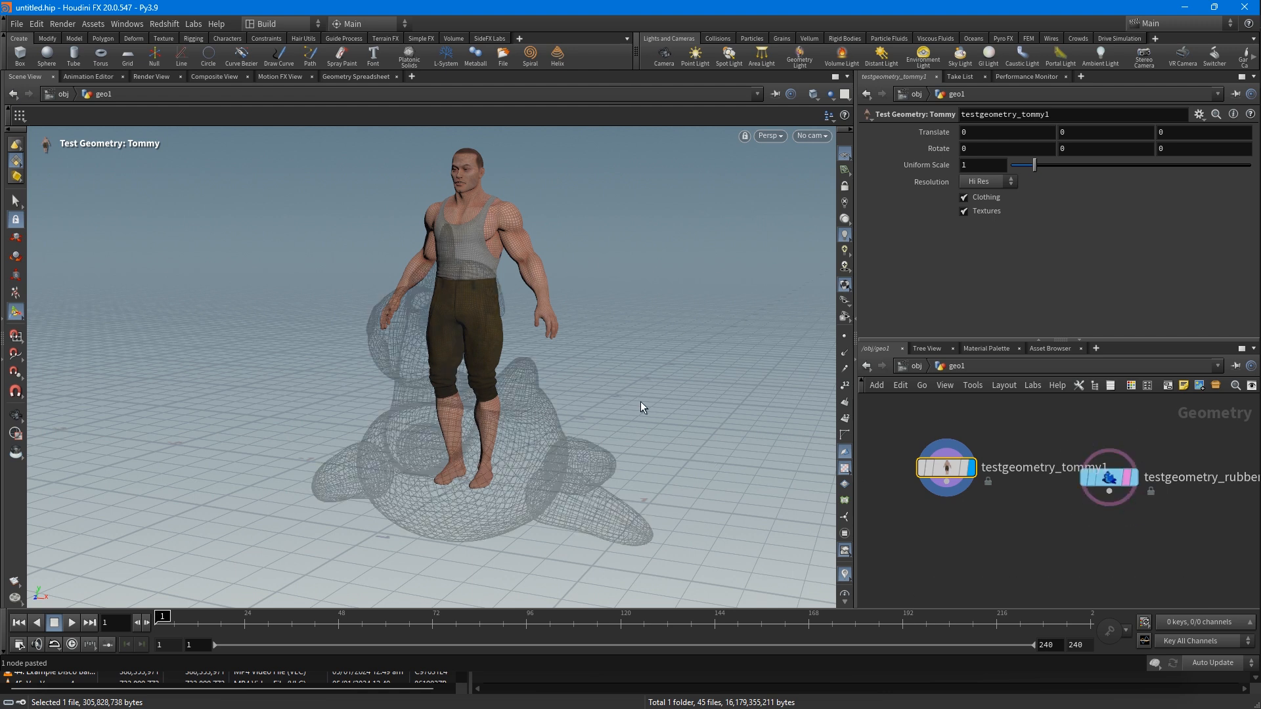
key("Escape")
mouse_move(636, 402)
left_mouse_down()
mouse_move(597, 402)
mouse_move(664, 397)
mouse_move(611, 409)
mouse_move(636, 411)
left_mouse_up()
key("Return")
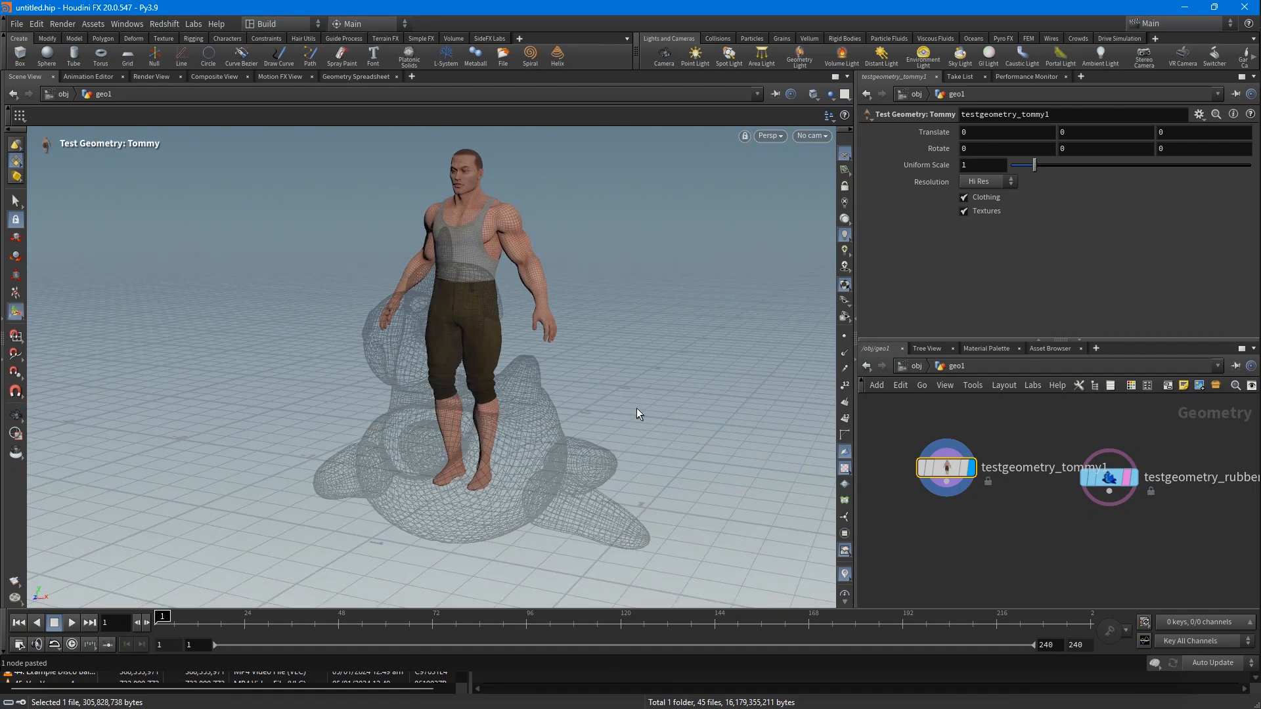
Bypass the templated rubber toy node in the geo1 network.
mouse_move(1127, 482)
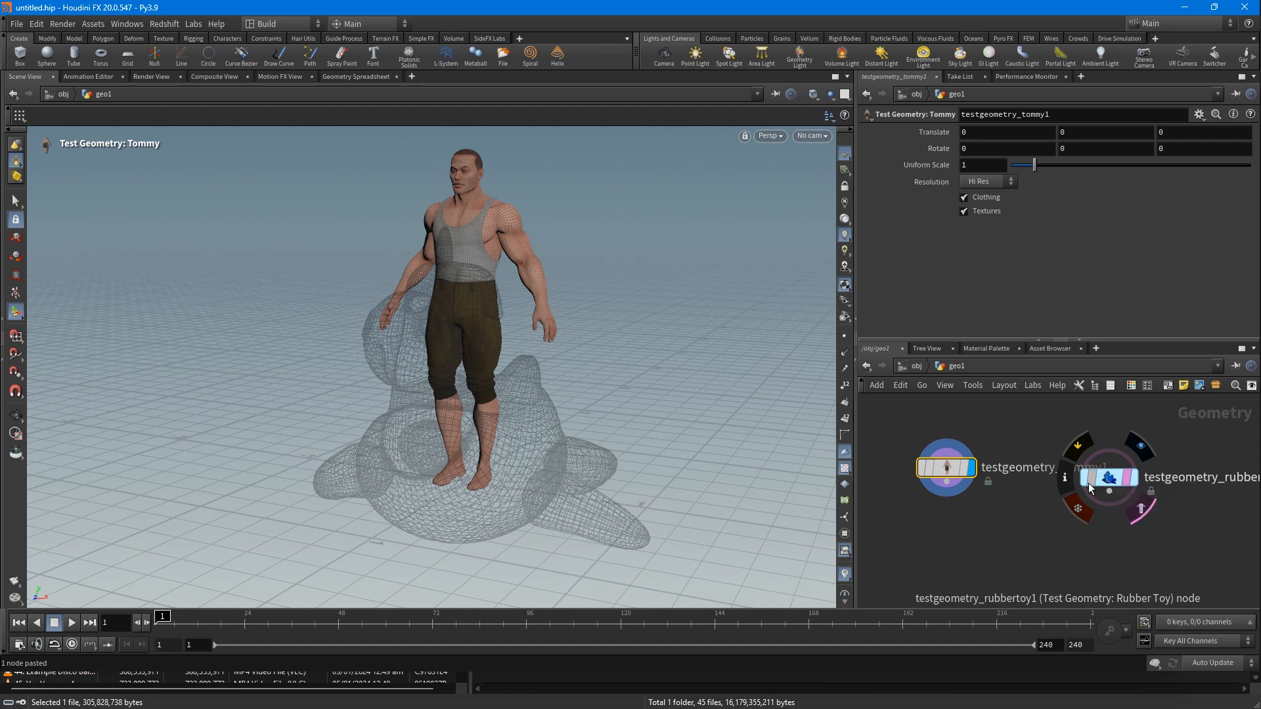
left_click(1083, 478)
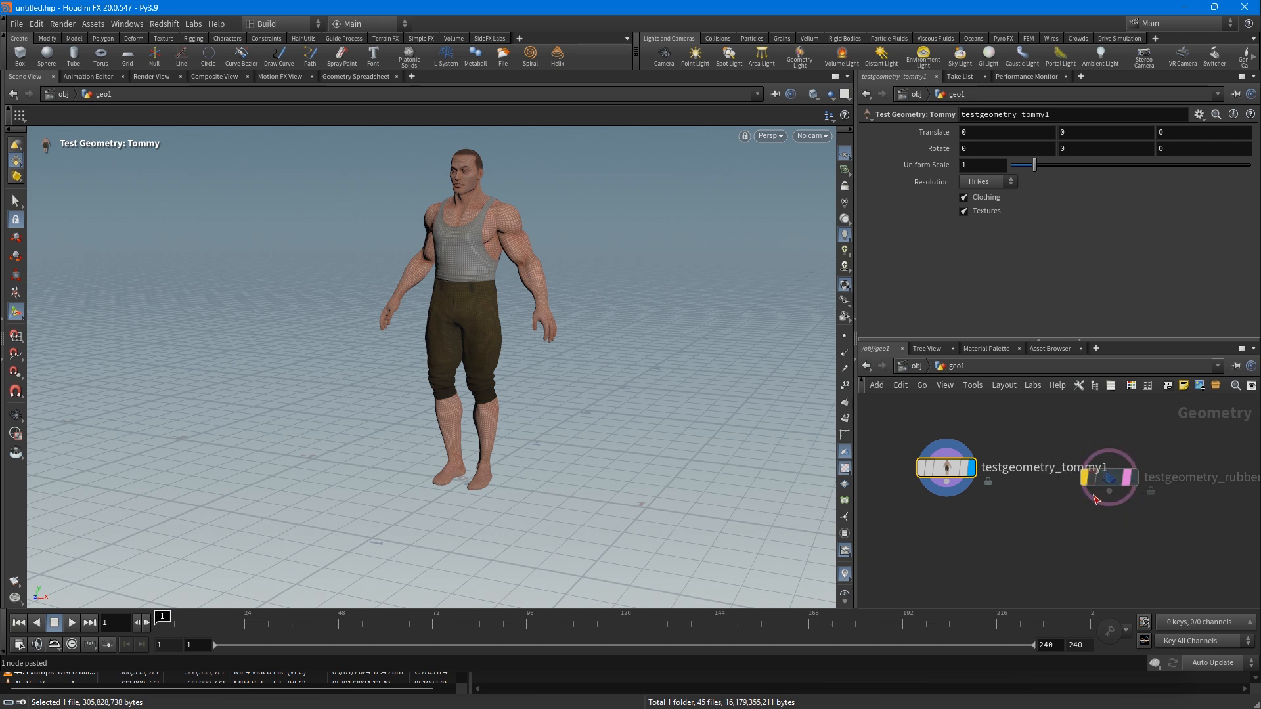
mouse_move(1085, 478)
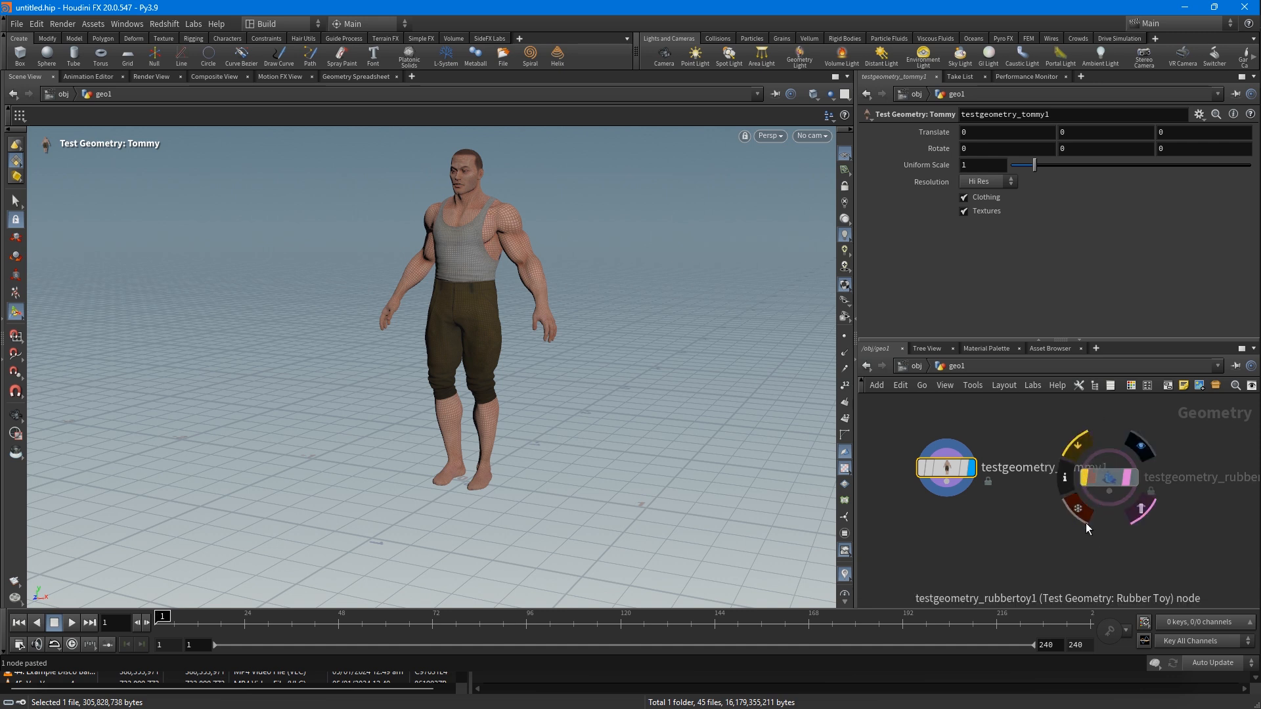
left_click(1085, 478)
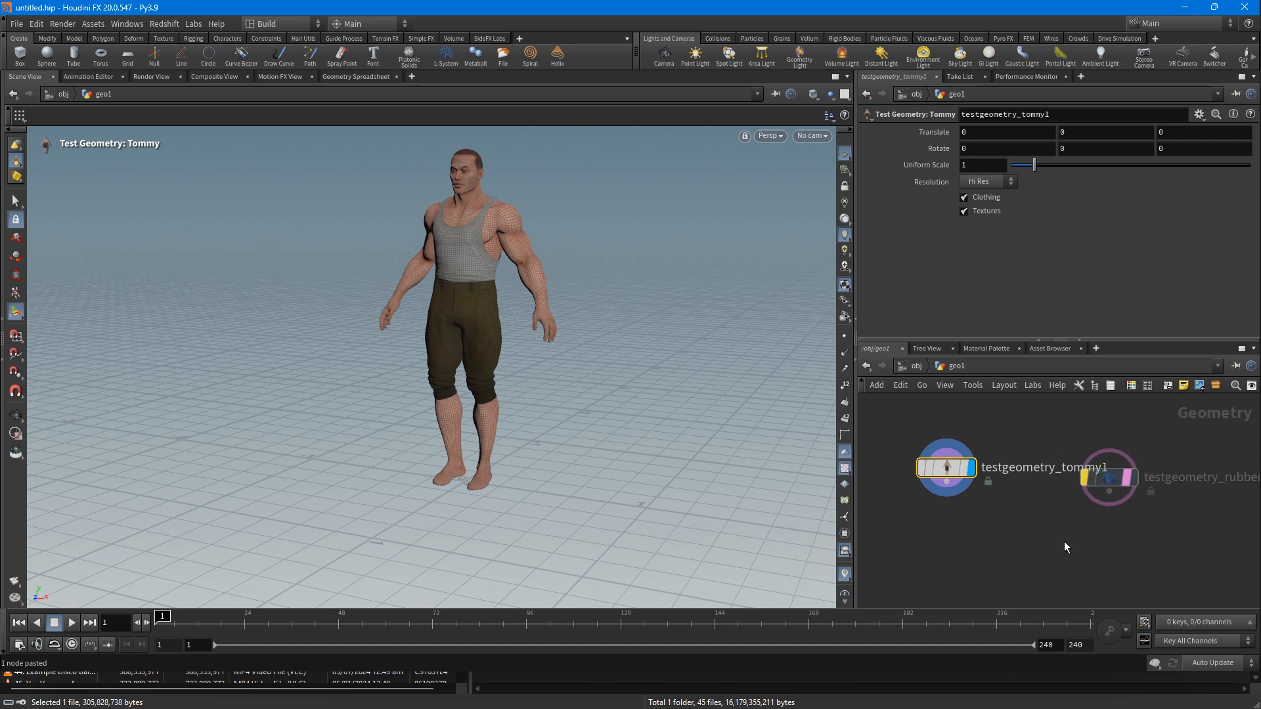
Toggle the bypass flag of the Tommy node on and off several times.
key("b")
key("b")
key("b")
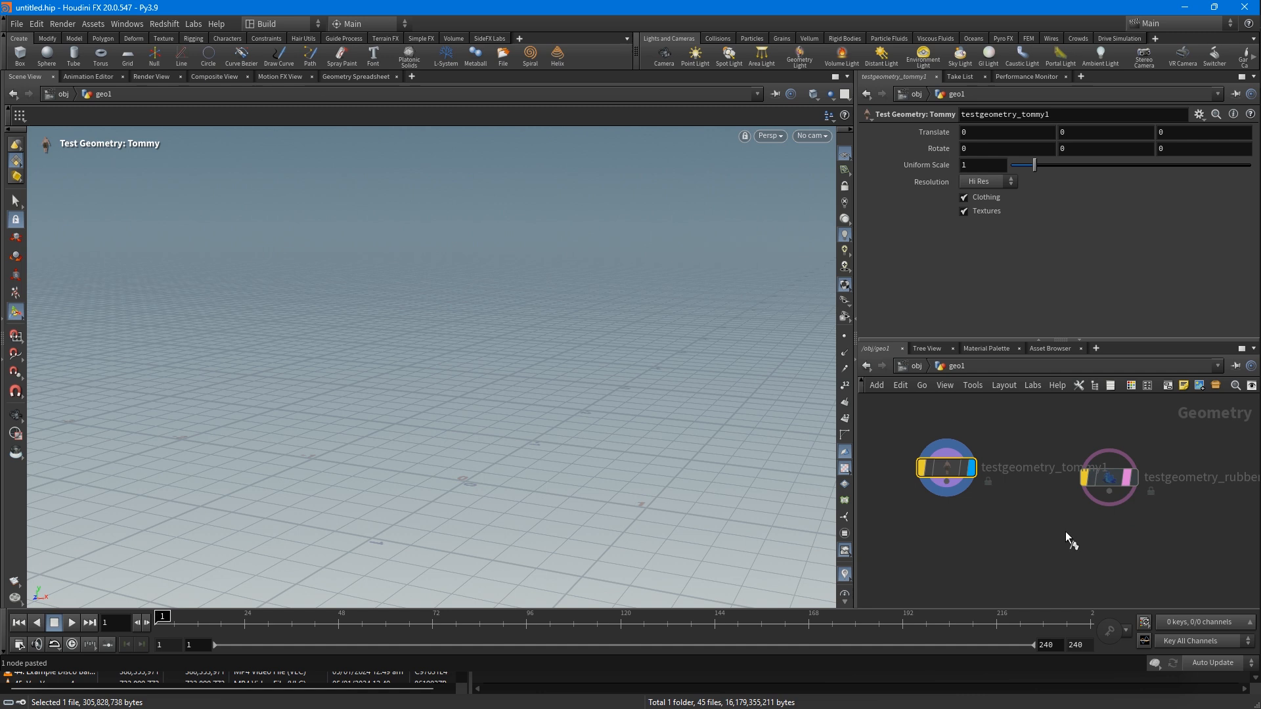
key("b")
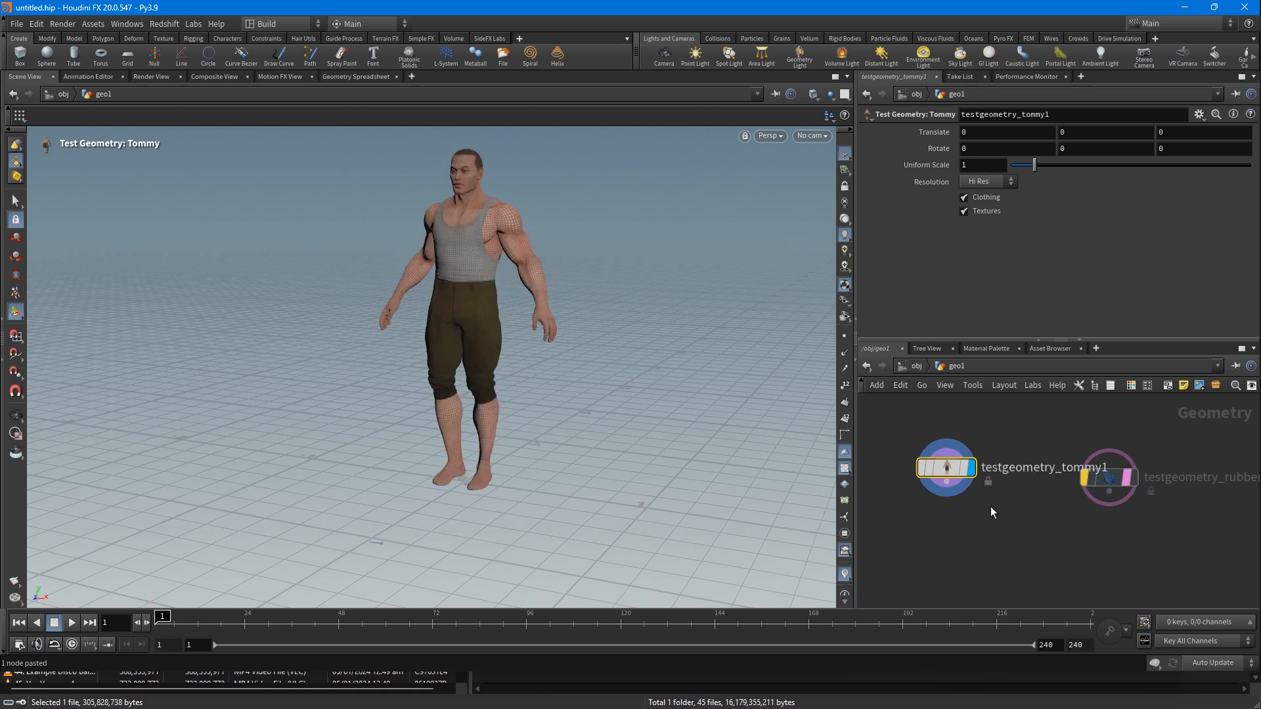
key("b")
key("b")
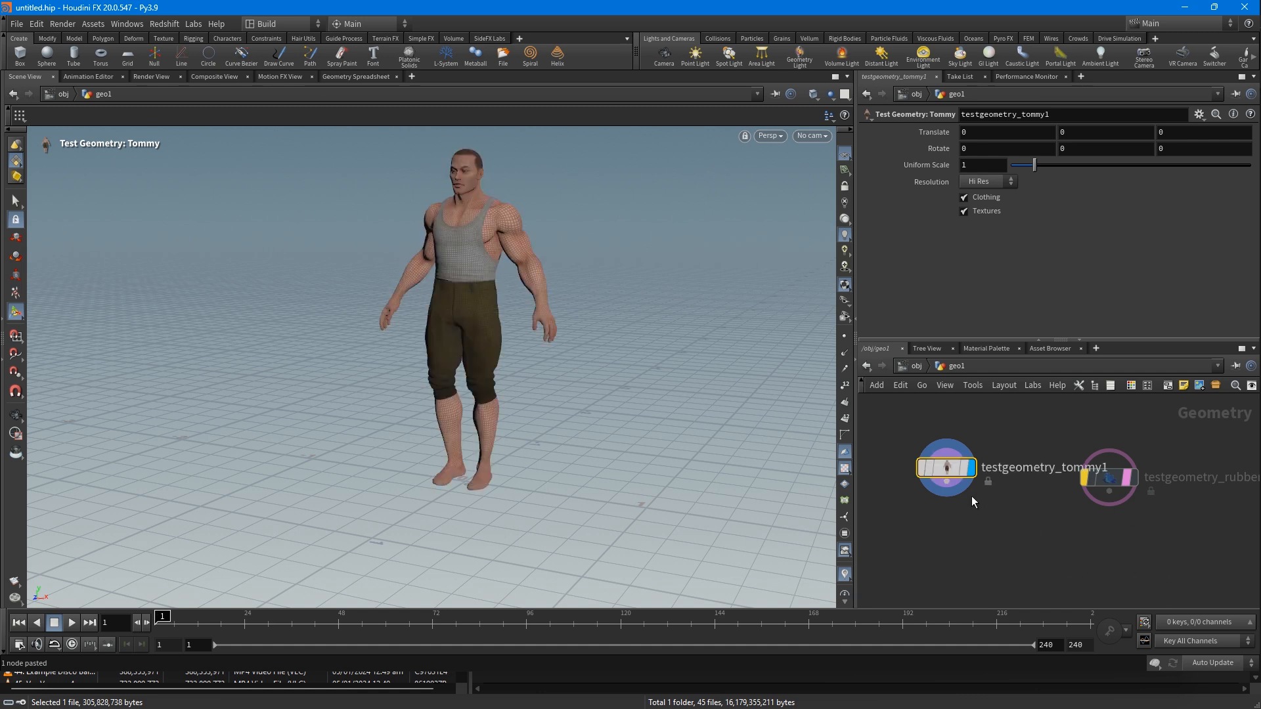